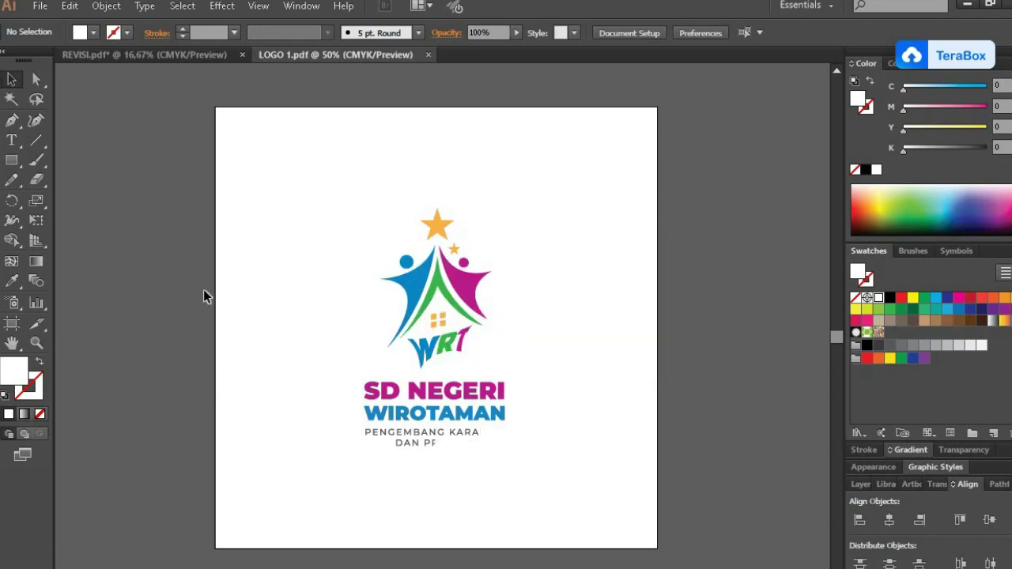
Replace the artwork on the LOGO 1 artboard with the Opsi 1 variant from REVISI.pdf that has the single-line name below the emblem
left_click(458, 282)
key("Delete")
left_click(144, 54)
left_click(298, 321)
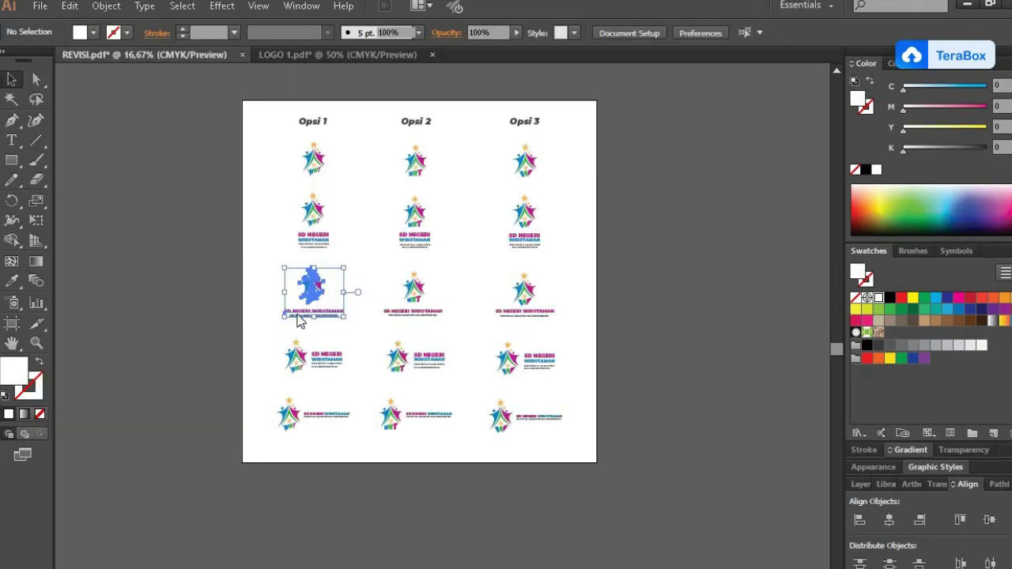
key("ctrl+c")
left_click(340, 57)
key("ctrl+v")
left_click_drag(526, 409, 570, 462)
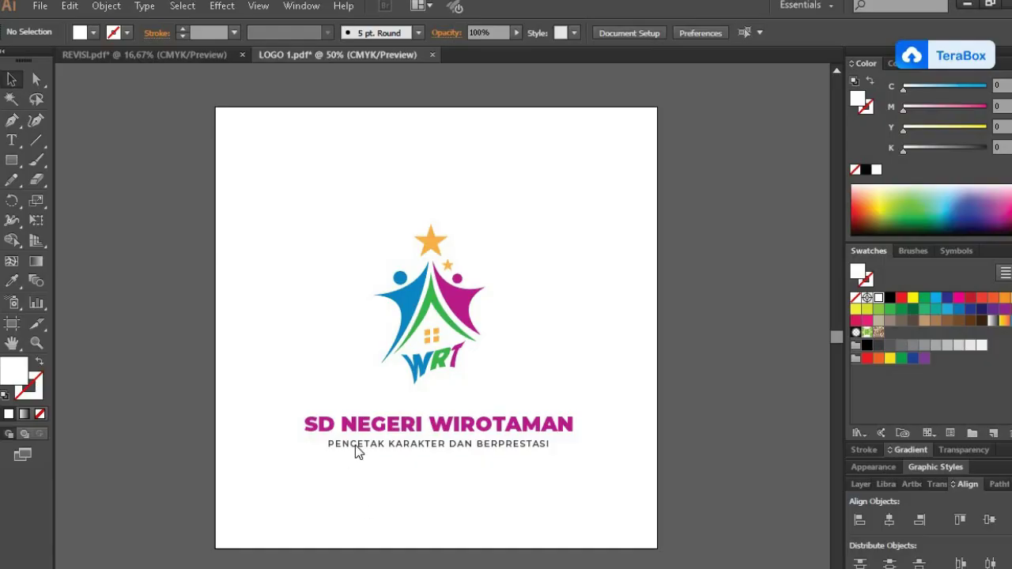
Change the tagline under the school name to "PENGEMBANG KARAKTER DAN PRESTASI"
double_click(355, 446)
left_click_drag(349, 444, 386, 444)
type("GEMBANG KARAKTER DAN BERPRESTASI")
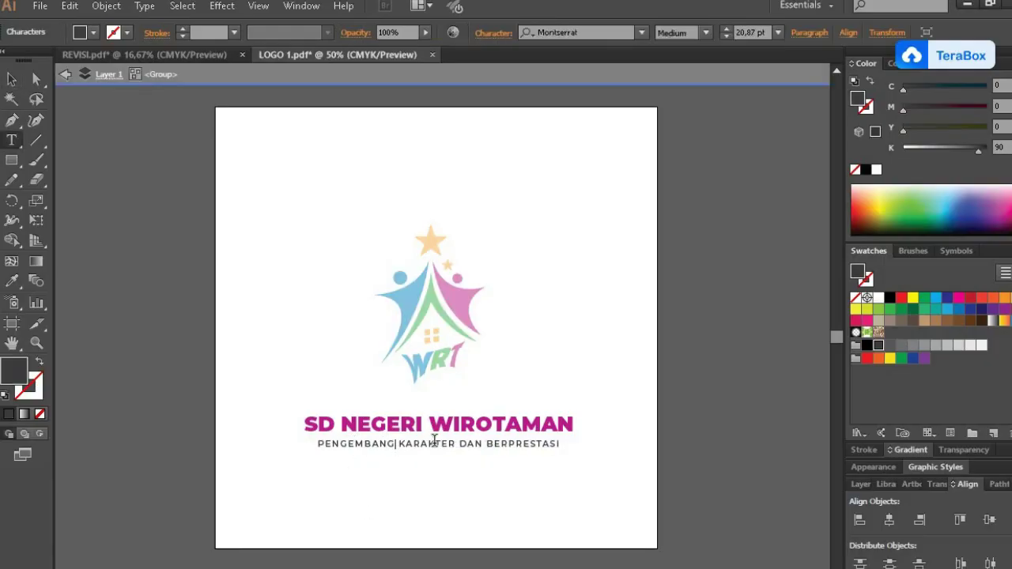
left_click_drag(509, 445, 485, 444)
key("BackSpace")
key("Escape")
double_click(713, 387)
Move the emblem down closer to the school name, and center the emblem and text on the artboard
left_click_drag(456, 366, 459, 383)
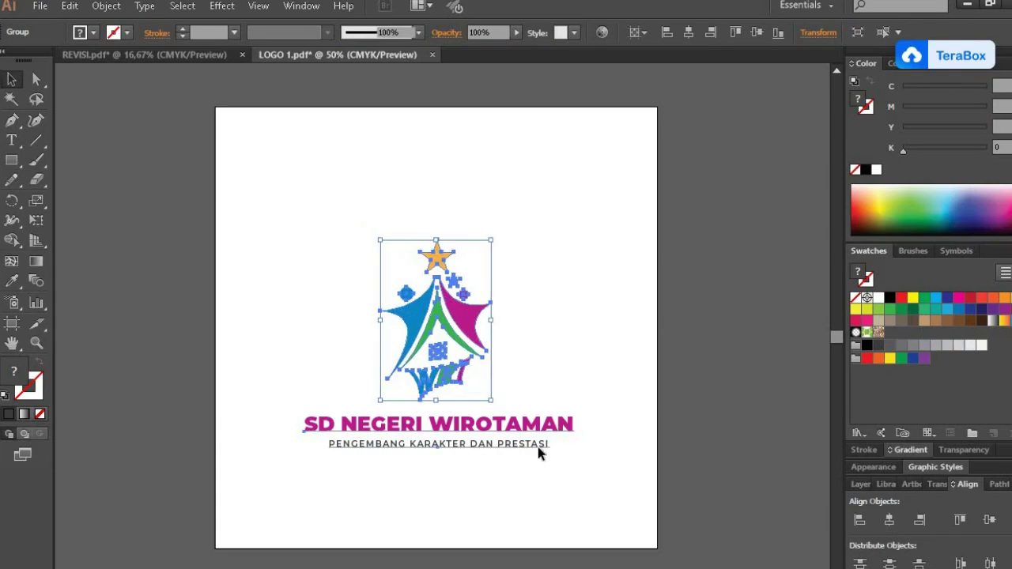
left_click(539, 445, "shift")
left_click(988, 519)
left_click(888, 520)
left_click(632, 400)
Expand the school name and tagline text into shapes, and start saving the document
double_click(522, 408)
right_click(520, 406)
left_click(106, 6)
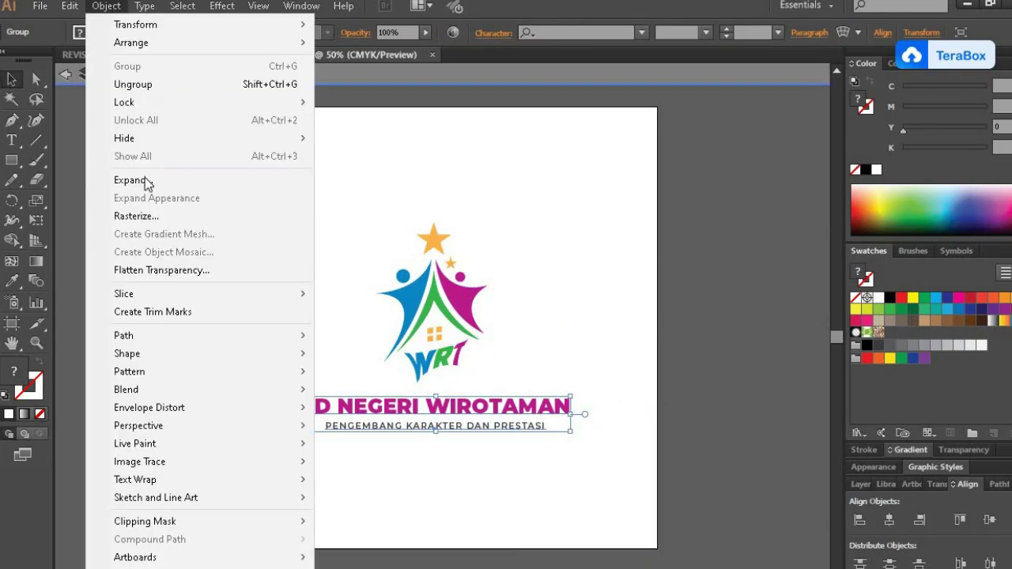
left_click(145, 181)
double_click(226, 254)
left_click(39, 7)
left_click(74, 185)
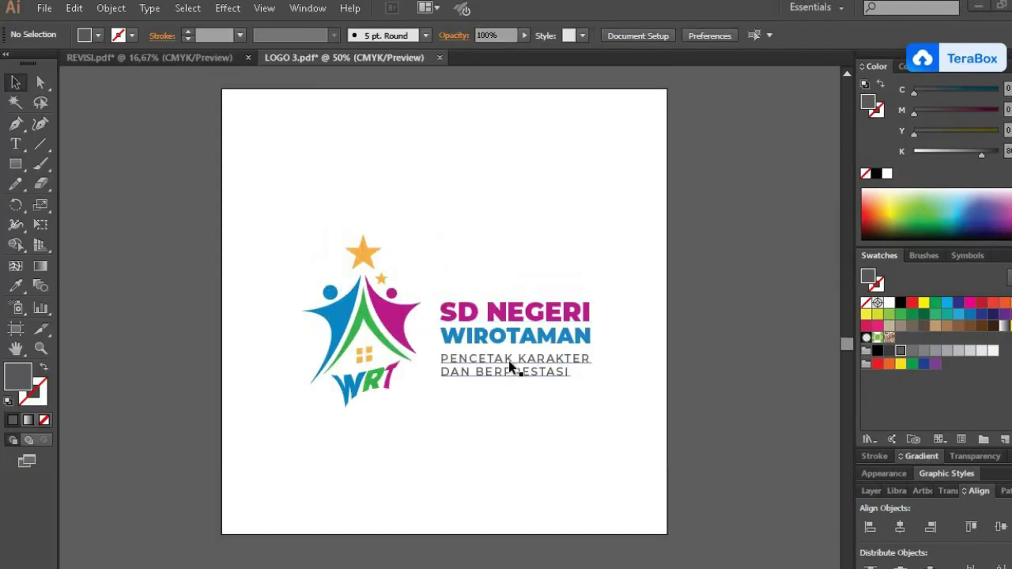
Reword the two-line tagline as "PENGEMBANG KARAKTER DAN PRESTASI" and scale it down to the width of the school name
left_click_drag(465, 355, 477, 380)
type("GEMBANG")
key("BackSpace")
key("Escape")
left_click_drag(590, 377, 592, 385)
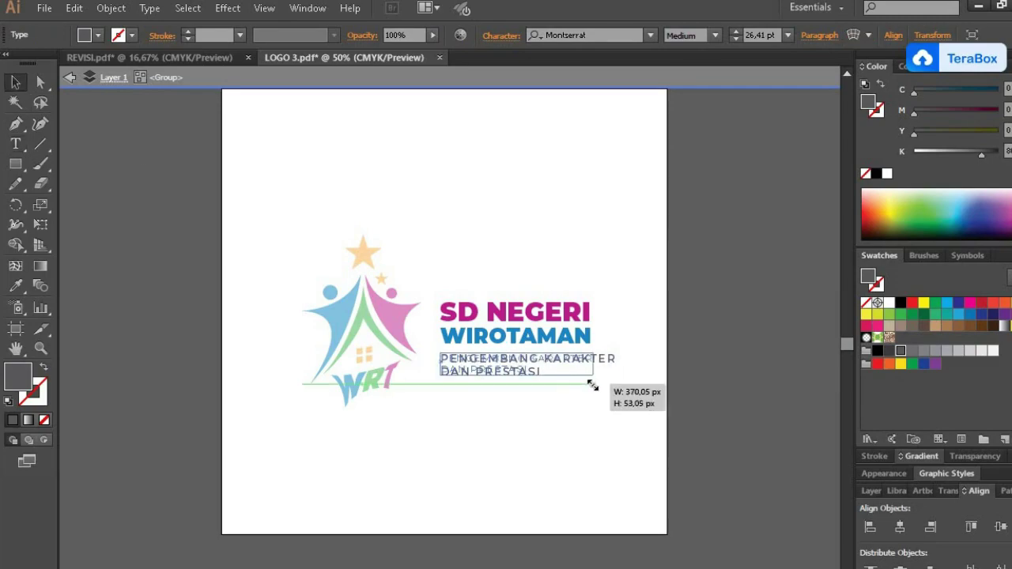
double_click(632, 403)
Expand the text beside the emblem into shapes and save the document as LOGO 3.pdf
left_click(538, 340)
left_click(111, 8)
left_click(145, 197)
left_click(426, 340)
key("ctrl+shift+s")
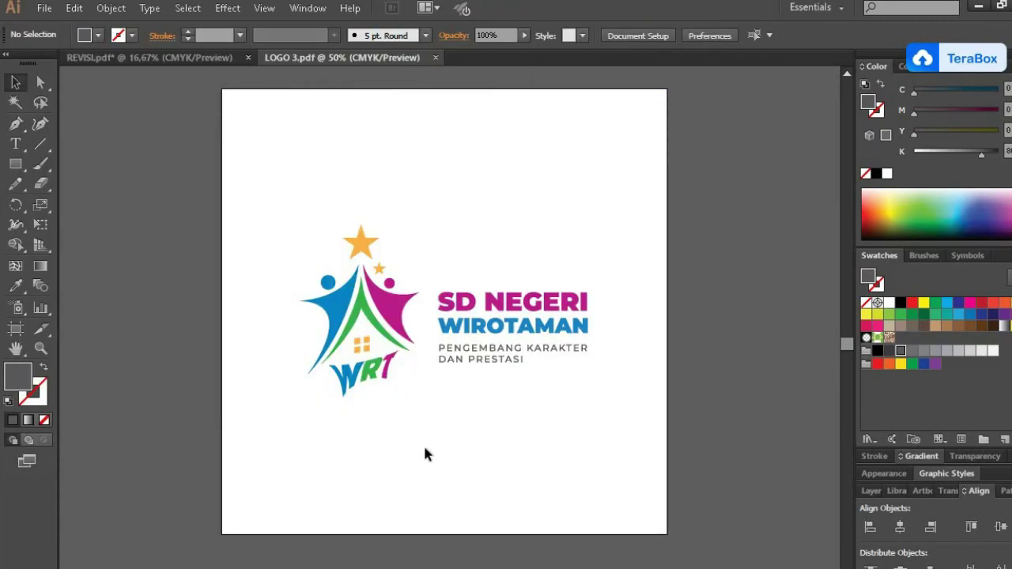
Export the logo to the FINAL LOGO folder as a JPEG named LOGO 3.jpg, using all artboards
left_click(45, 8)
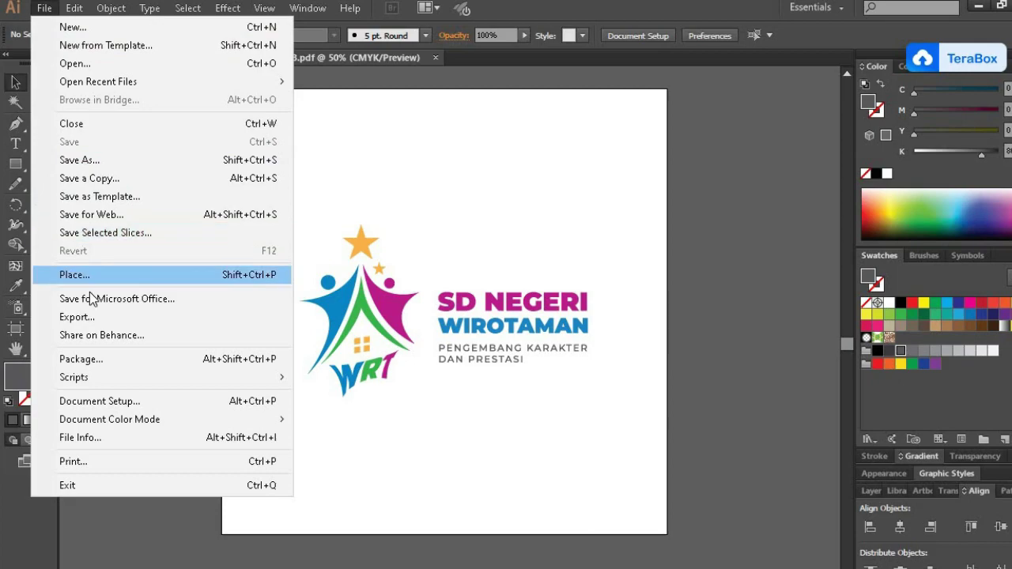
left_click(90, 316)
left_click(519, 439)
left_click(350, 136)
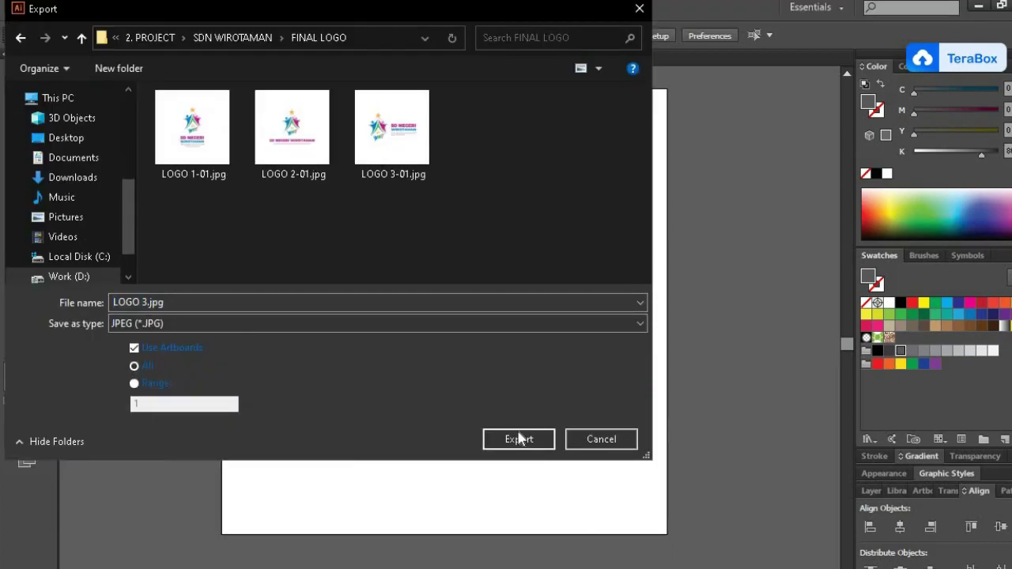
left_click(518, 437)
key("Return")
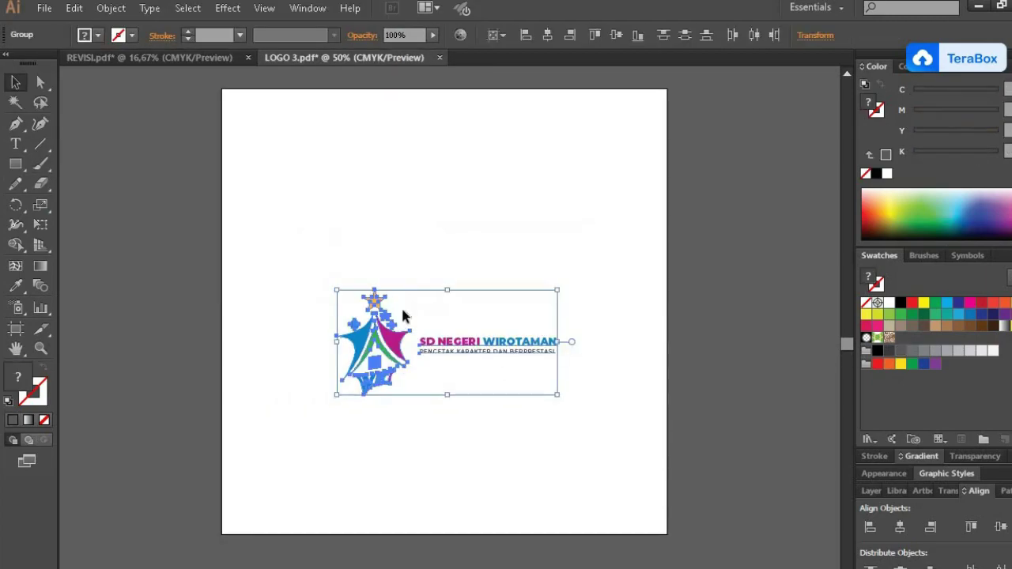
Enlarge the horizontal logo with the single-line name and center it on the artboard
left_click_drag(556, 394, 596, 413)
left_click(899, 527)
left_click(1000, 527)
Change the horizontal logo's tagline to "PENGEMBANG KARAKTER DAN PRESTASI" and leave group editing
double_click(458, 324)
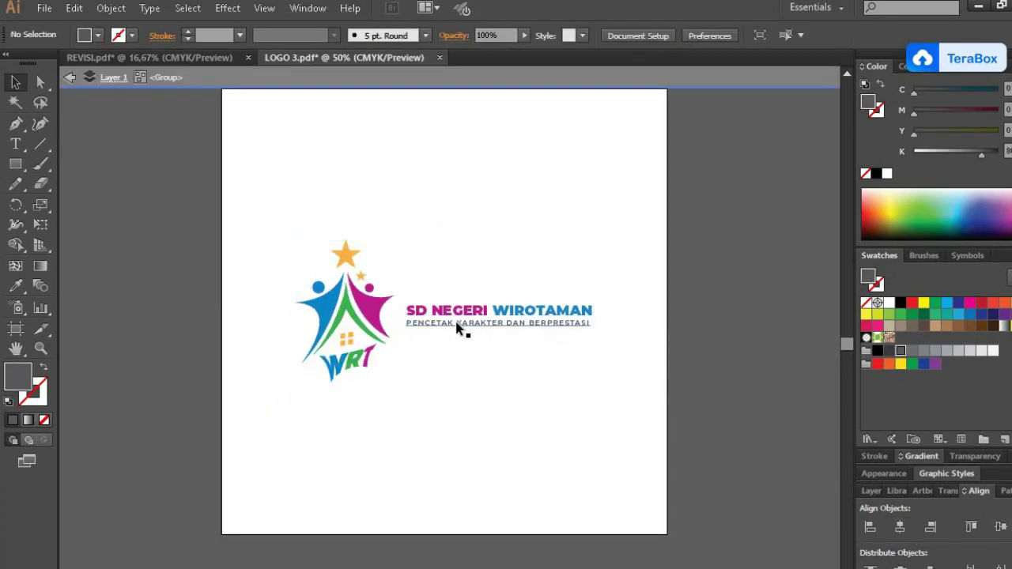
double_click(458, 324)
double_click(458, 324)
left_click_drag(423, 323, 454, 324)
type("GEMBANG")
left_click_drag(566, 321, 545, 322)
key("Delete")
left_click(15, 82)
left_click(69, 77)
Convert the name and tagline text to outlines and center the horizontal logo on the artboard
right_click(518, 320)
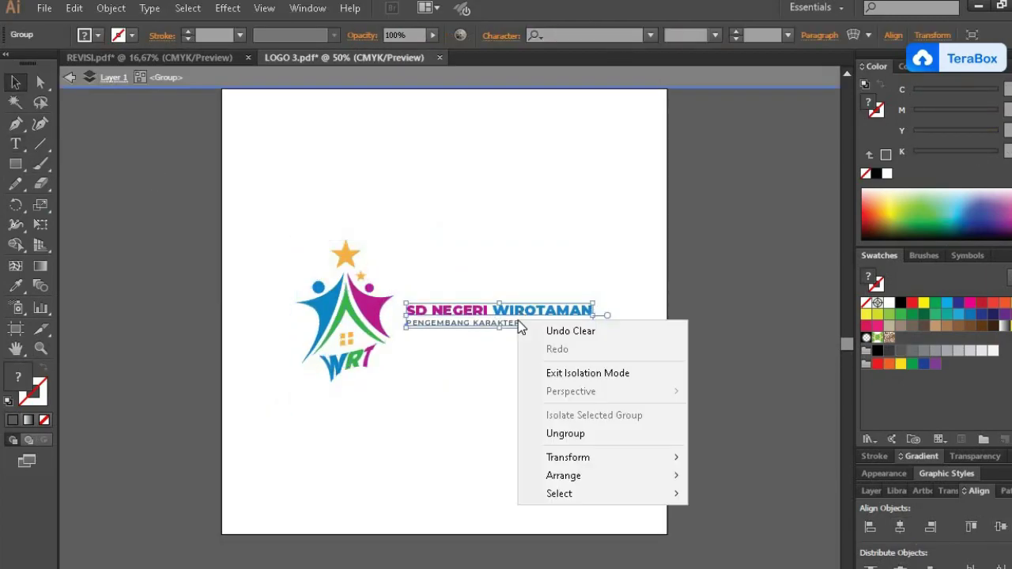
key("ctrl+shift+o")
left_click(361, 315, "shift")
left_click(899, 527)
double_click(726, 349)
Save the document in the FINAL LOGO folder as LOGO 4.pdf
key("ctrl+shift+s")
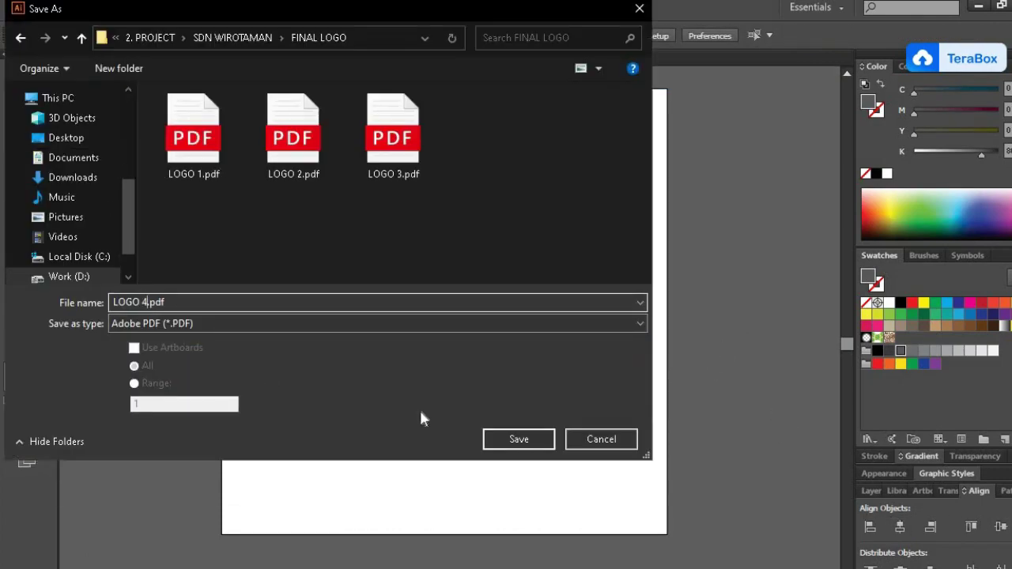
key("Escape")
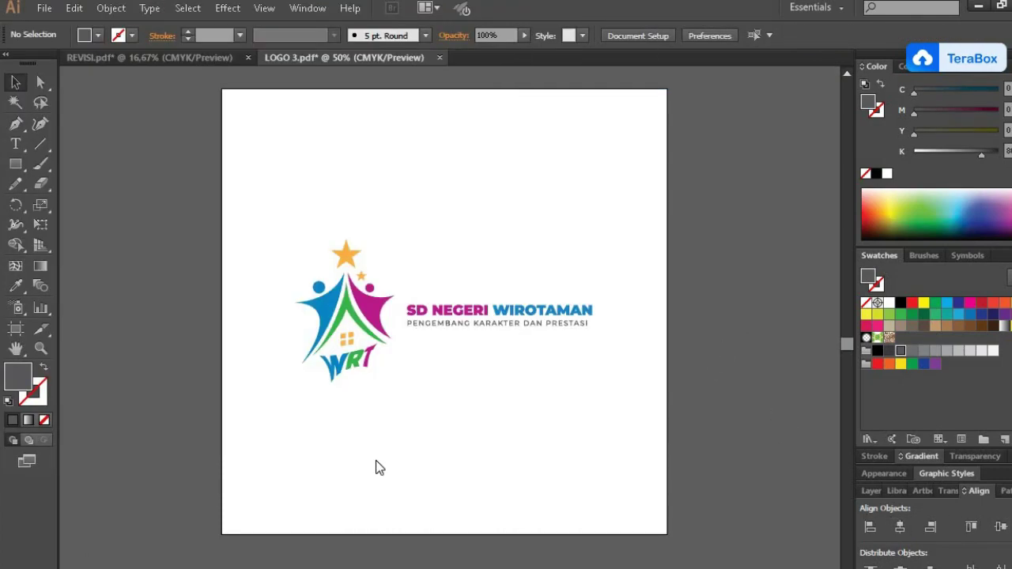
left_click(45, 8)
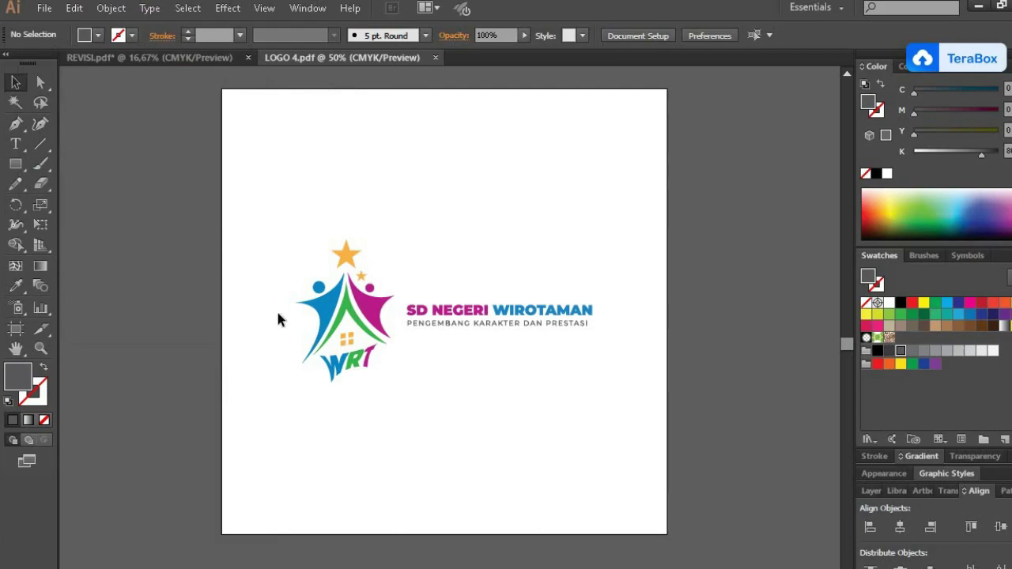
Export the horizontal logo as a PNG with a transparent background
left_click(45, 8)
left_click(106, 319)
left_click(226, 323)
left_click(149, 454)
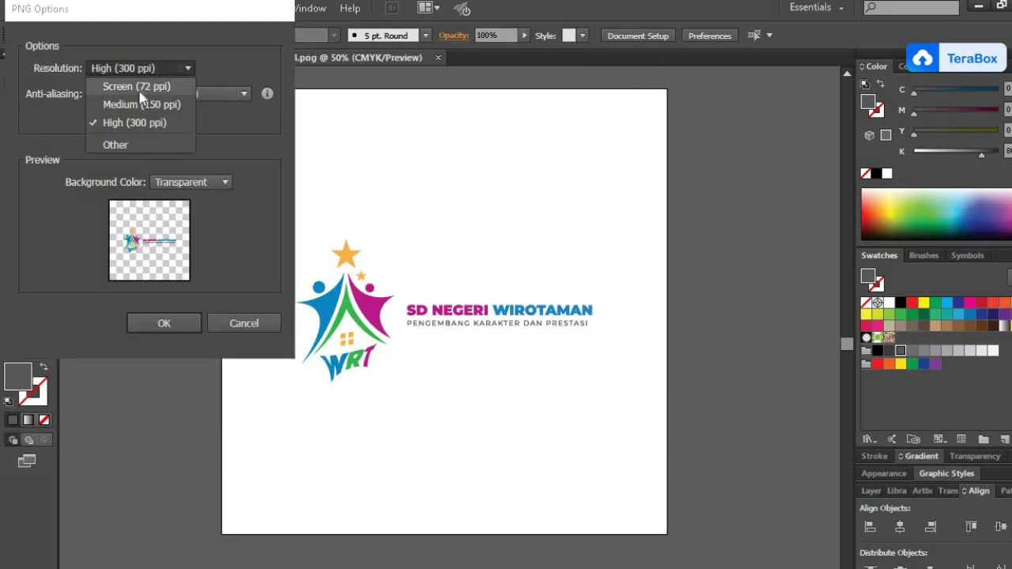
left_click(163, 323)
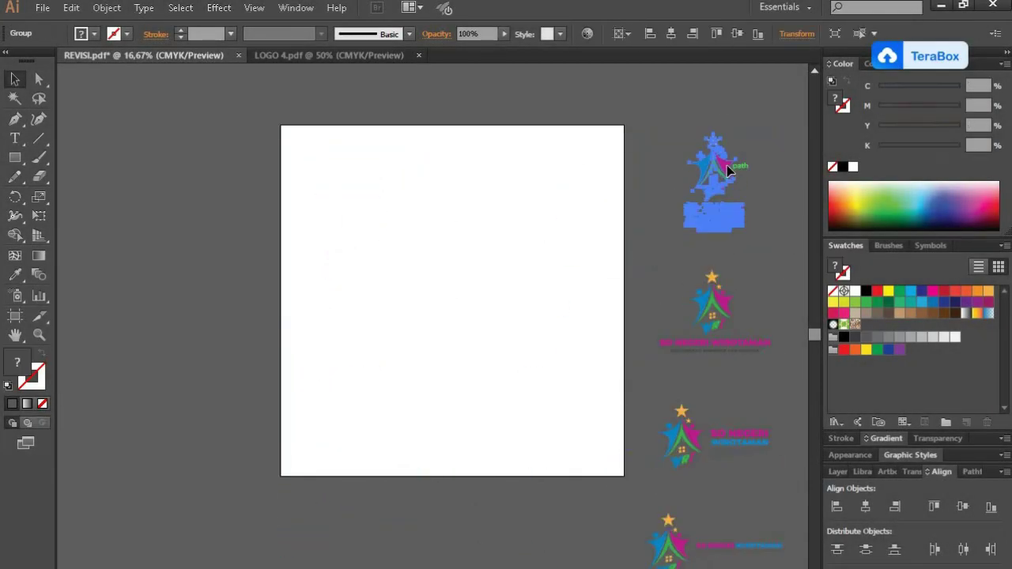
Move the four logo variants onto the empty REVISI artboard, vertical ones on its left half and horizontal ones on its right half
left_click_drag(724, 167, 377, 388)
left_click(375, 208, "shift")
left_click(631, 357)
scroll(629, 352, "right", 1)
left_click_drag(629, 352, 695, 553)
left_click_drag(637, 422, 461, 199)
left_click(635, 191)
left_click_drag(497, 315, 442, 379)
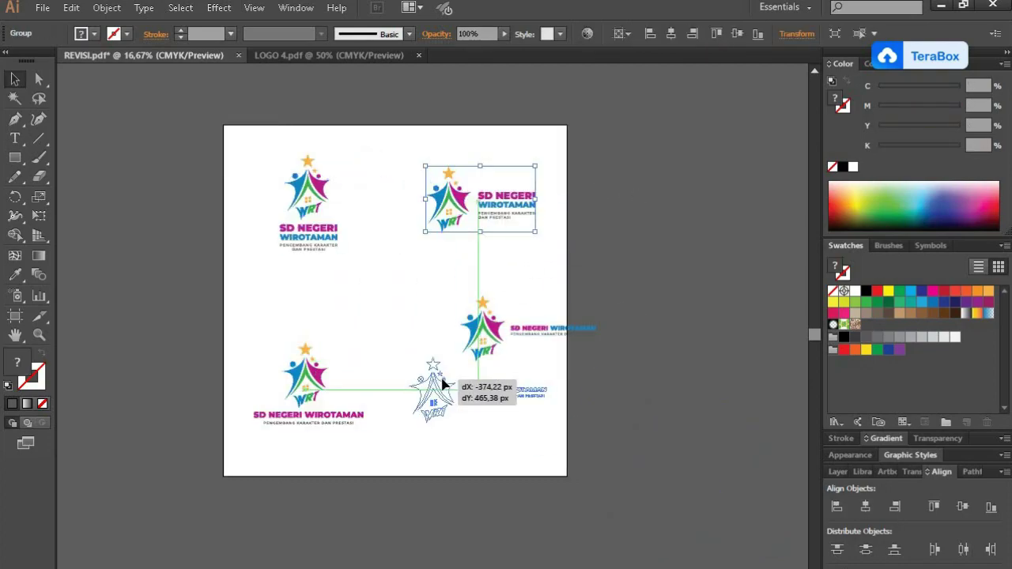
Align the two horizontal logos on the artboard's right half and position them opposite the vertical logos
left_click_drag(455, 199, 501, 214)
left_click(484, 389, "shift")
left_click(865, 506)
left_click(538, 285)
left_click_drag(433, 400, 447, 400)
left_click_drag(595, 411, 462, 206)
Draw a full-height rectangle behind the vertical logos, send it to the back, and fill it with 5% black
key("m")
key("ctrl+shift+a")
left_click_drag(223, 125, 382, 476)
key("v")
key("ctrl+shift+[")
left_click(955, 336)
left_click(716, 322)
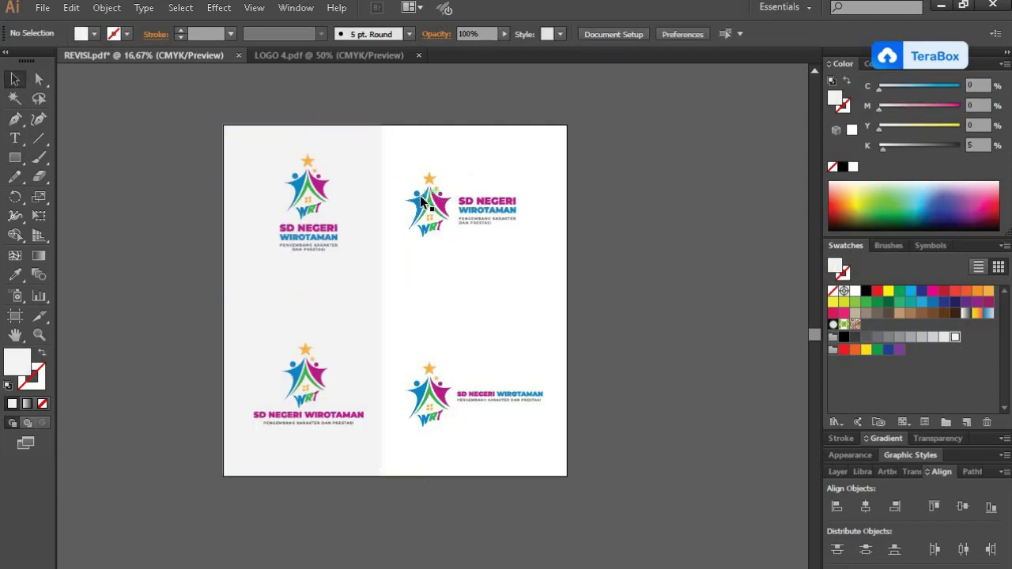
Paste a copy of the emblem at the artboard's right edge and set its opacity to 25%
double_click(421, 196)
double_click(421, 196)
double_click(628, 213)
key("ctrl+v")
left_click_drag(444, 324, 555, 300)
left_click(952, 438)
left_click(931, 376)
type("25")
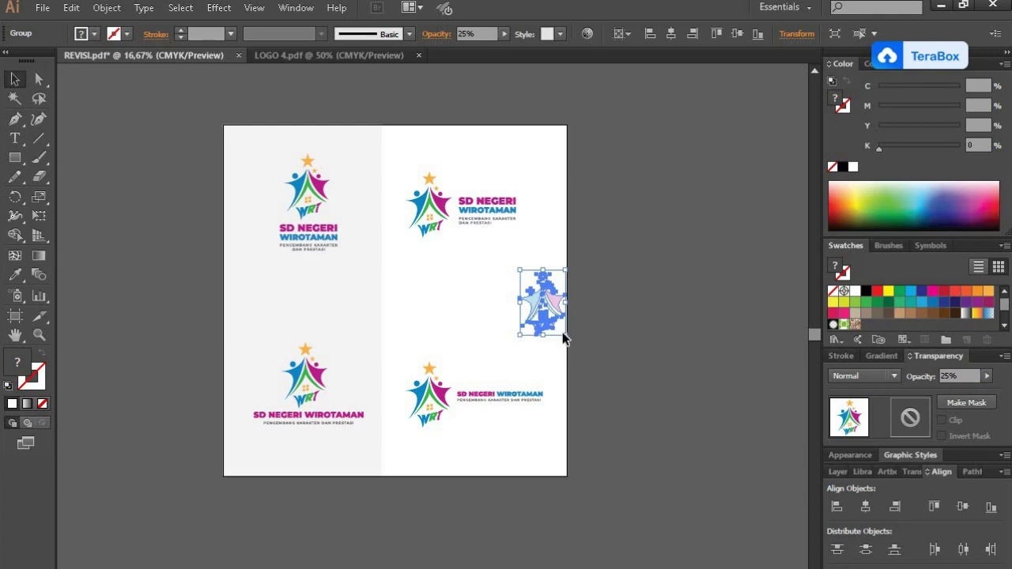
Enlarge the faded emblem and tilt it so it overlaps the artboard's right edge
left_click_drag(564, 336, 620, 375, "alt+shift")
left_click_drag(613, 387, 677, 378)
left_click(682, 377)
left_click(588, 339)
left_click_drag(616, 356, 643, 365)
scroll(643, 384, "up", 1)
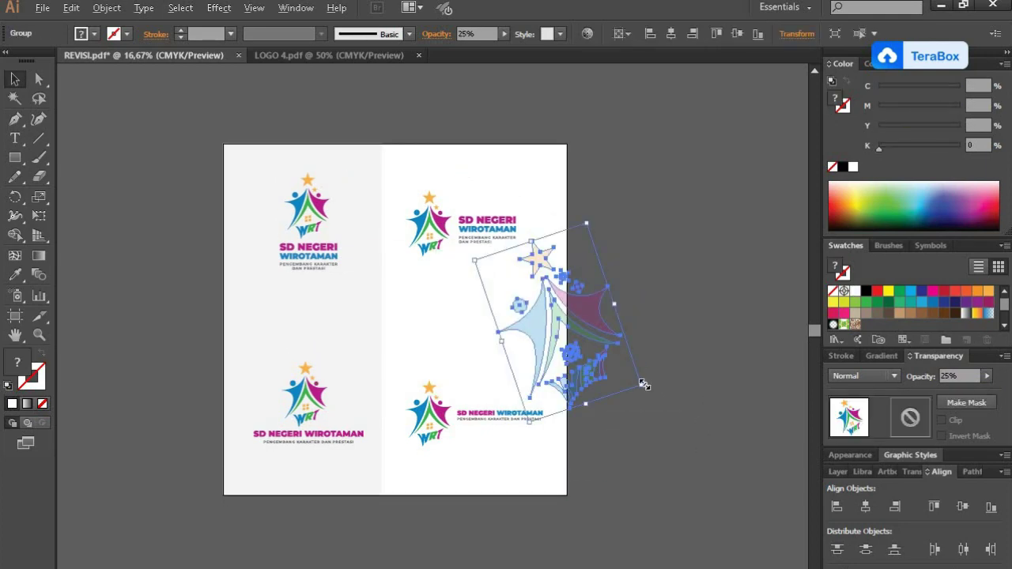
Draw a rectangle over the artboard's right part and use it as a clipping mask for the faded emblem
key("m")
key("ctrl+shift+a")
left_click_drag(381, 144, 568, 496)
left_click(14, 79)
left_click(588, 339, "shift")
right_click(602, 332)
left_click(636, 406)
left_click(636, 406)
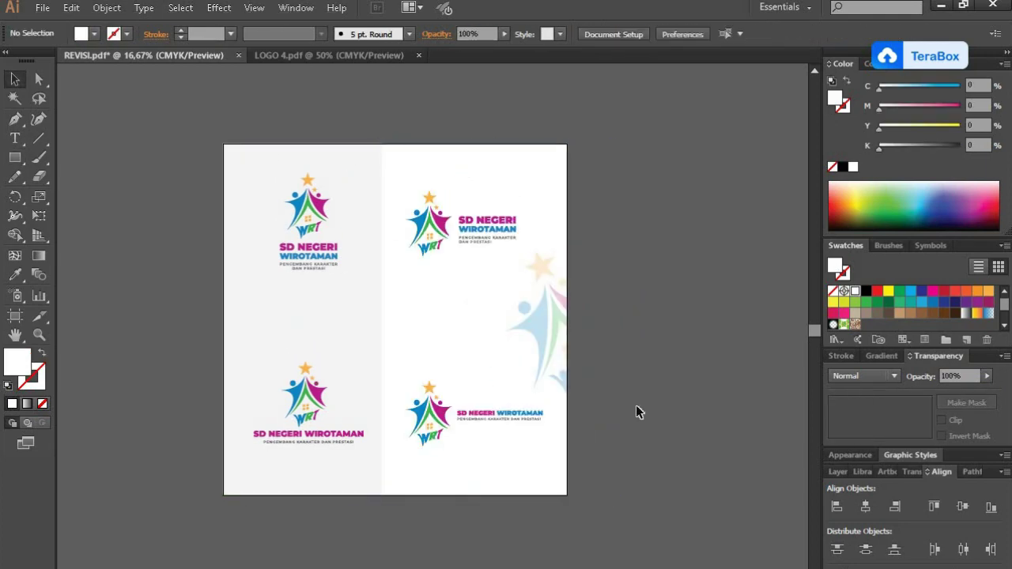
Draw a full-height rectangle behind the horizontal logos and fill it with light lavender, C=12 M=15 Y=0 K=0
key("m")
left_click_drag(382, 144, 567, 495)
left_click(921, 302)
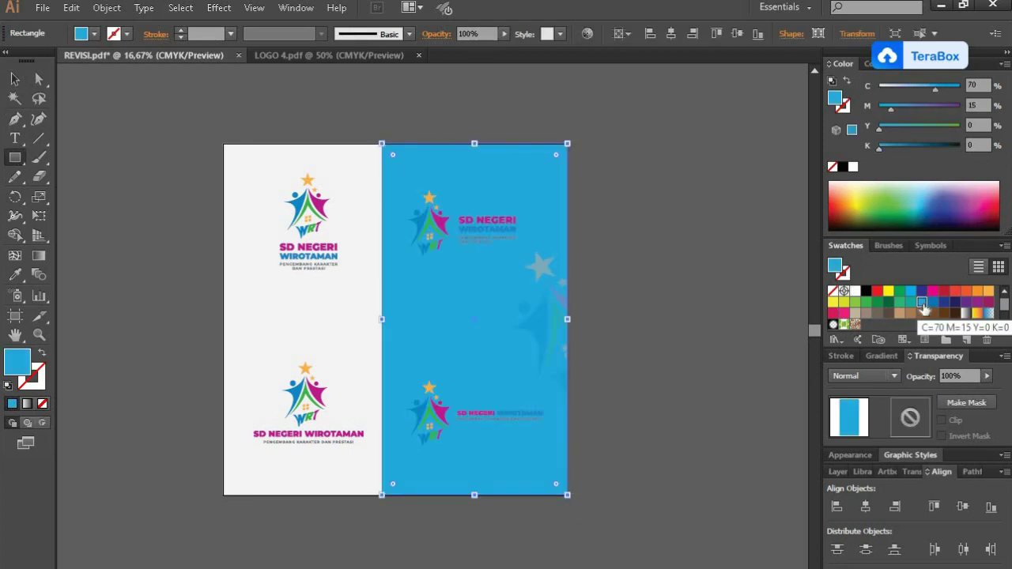
left_click_drag(935, 89, 889, 95)
key("v")
left_click(600, 328)
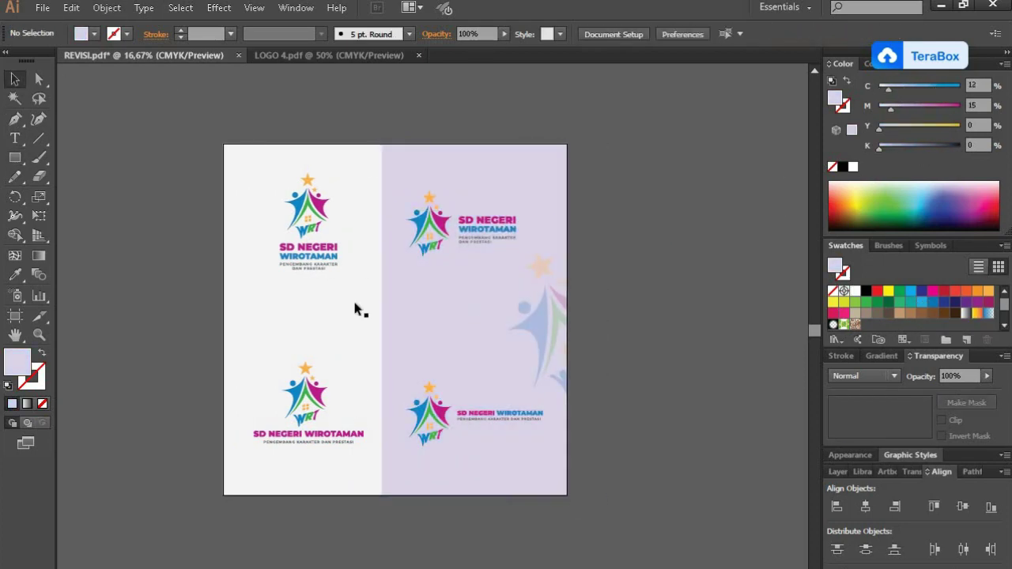
Nudge the vertical logos down slightly on the gray panel and select the lavender rectangle
left_click(320, 397)
key("shift+Down")
key("shift+Down")
key("shift+Down")
key("shift+Down")
key("shift+Down")
key("shift+Down")
key("shift+Down")
key("shift+Down")
left_click(703, 415)
left_click_drag(714, 413, 732, 414)
left_click(566, 427)
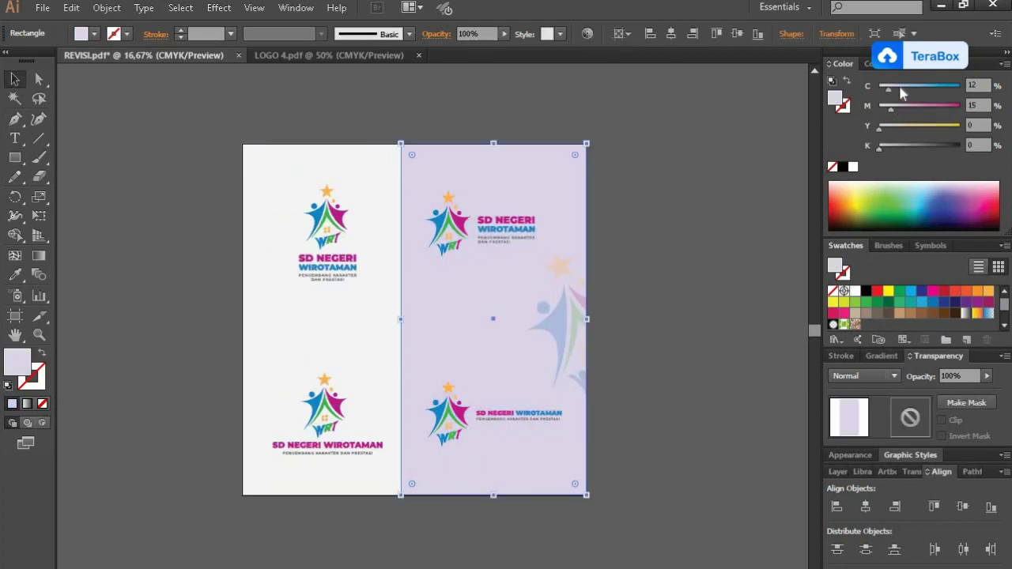
Switch to Photoshop and open a mockup template from the SDN WIROTAMAN project's TEMPLATE MOCKUP folder
left_click(42, 7)
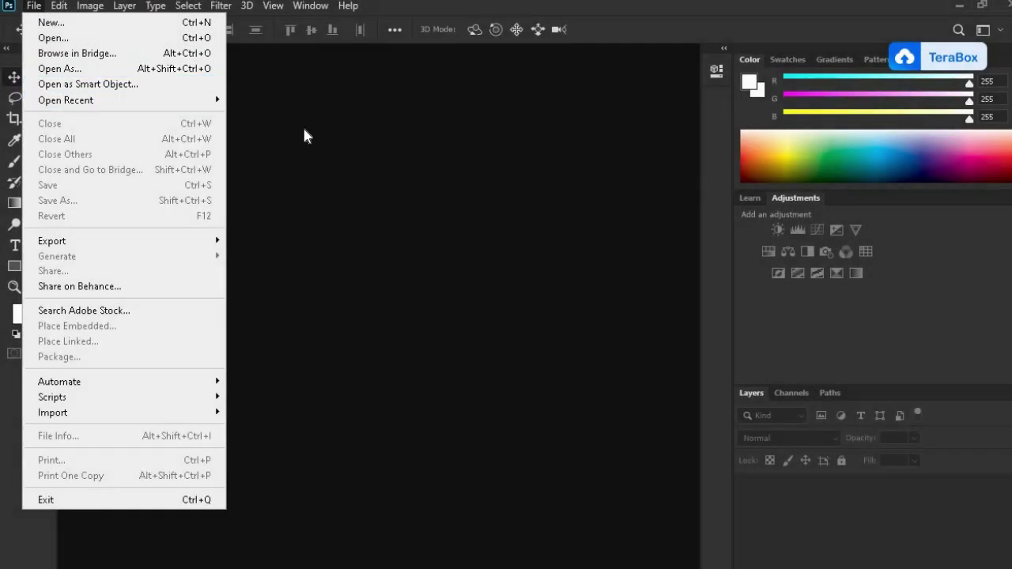
left_click(304, 129)
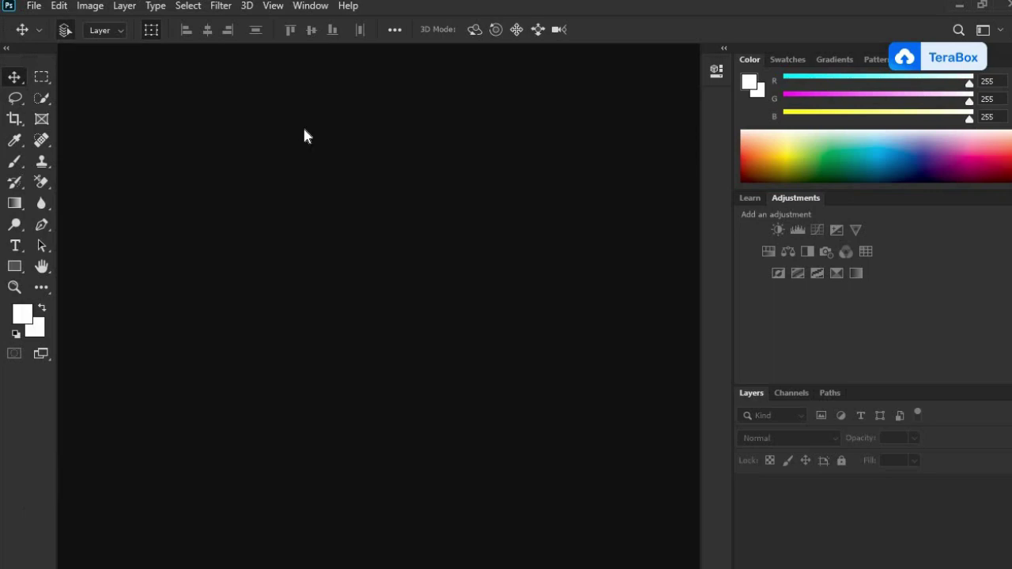
key("ctrl+o")
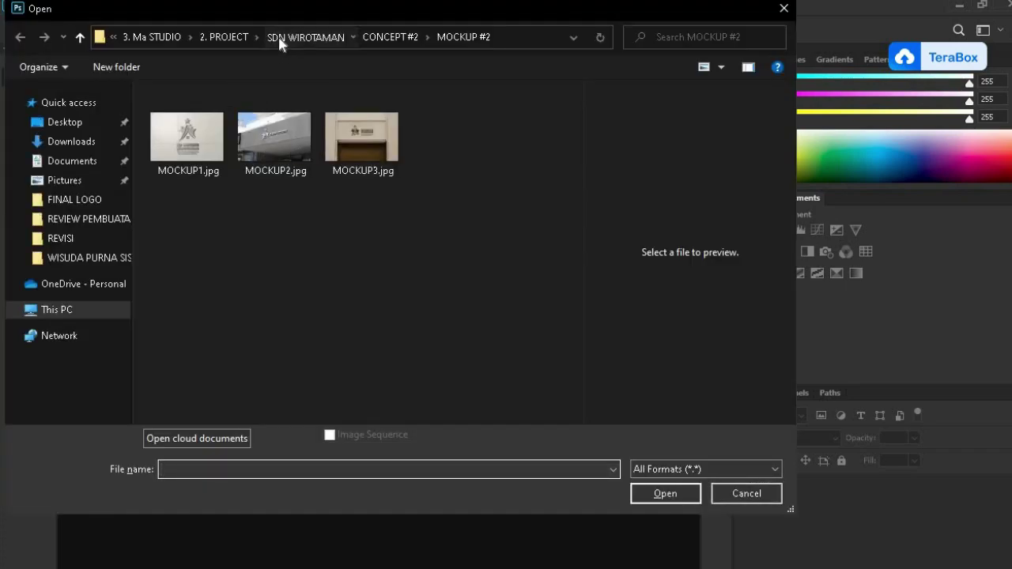
left_click(286, 37)
left_click(250, 164)
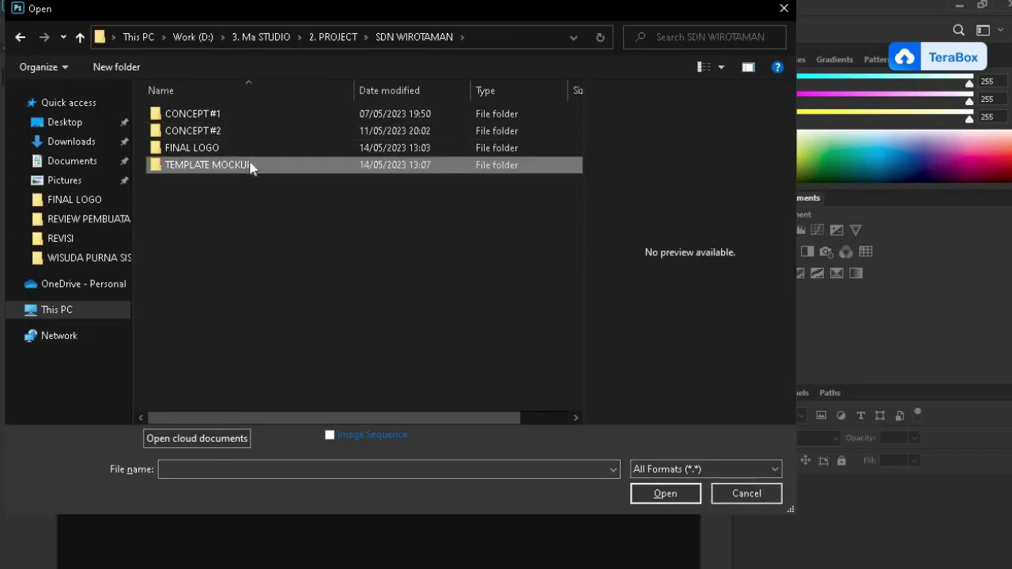
double_click(215, 165)
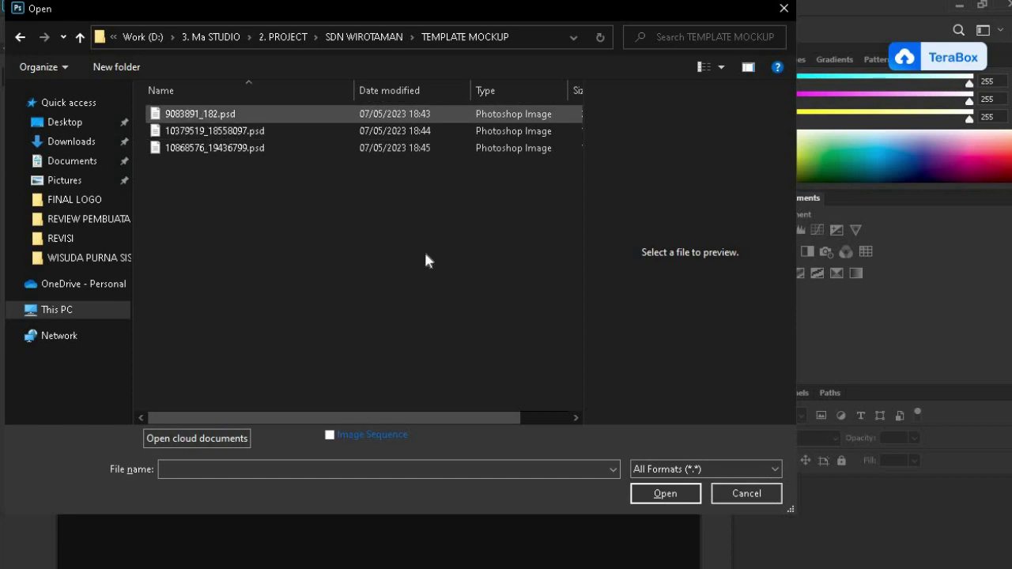
left_click(670, 495)
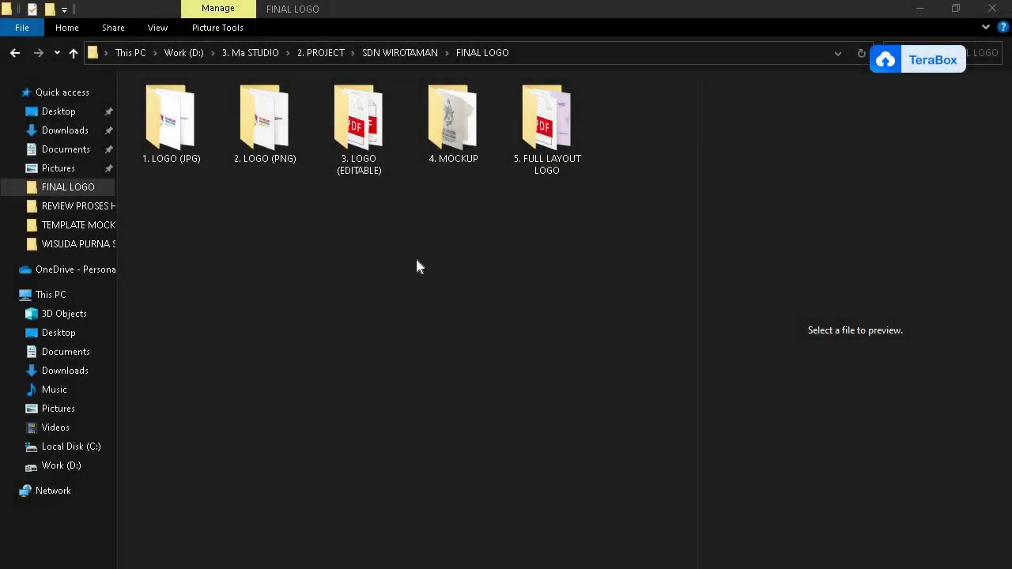
Review the deliverable folders inside FINAL LOGO in File Explorer and open the 1. LOGO (JPG) folder
left_click_drag(174, 269, 579, 127)
left_click(528, 207)
left_click(190, 140)
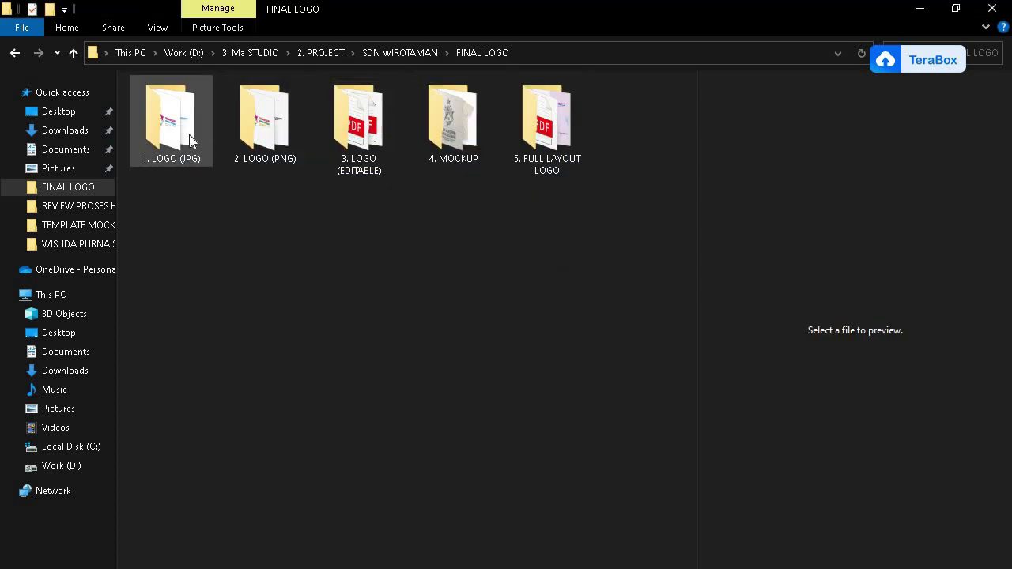
left_click(178, 151)
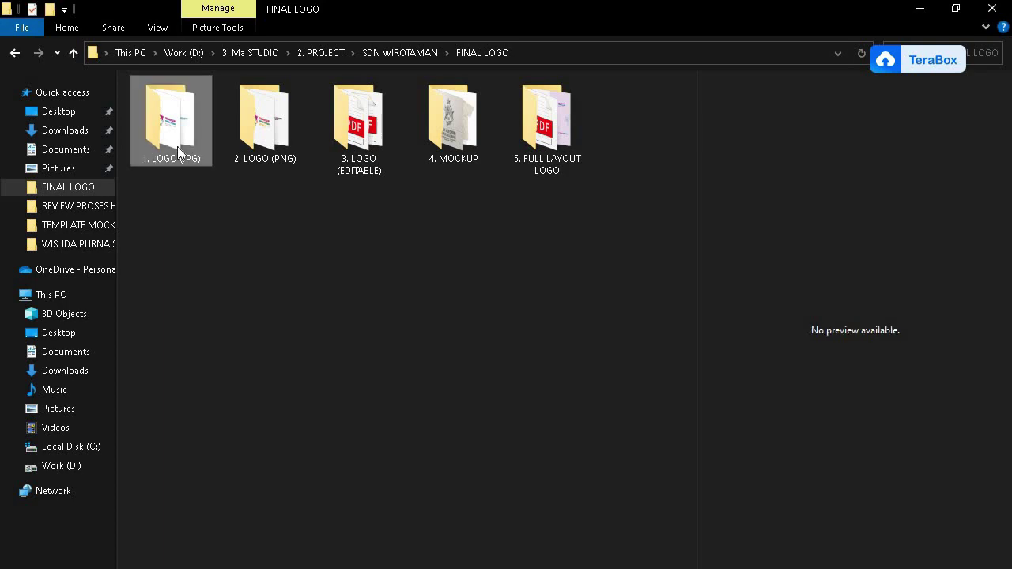
double_click(177, 146)
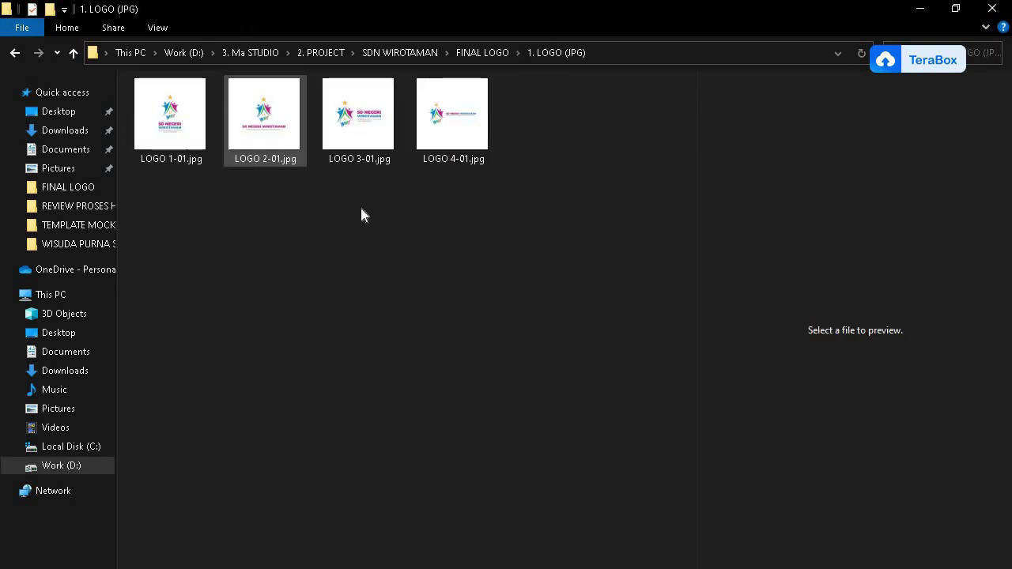
Preview each of the four JPG logo files at an enlarged preview size, and return to the FINAL LOGO folder
left_click(160, 136)
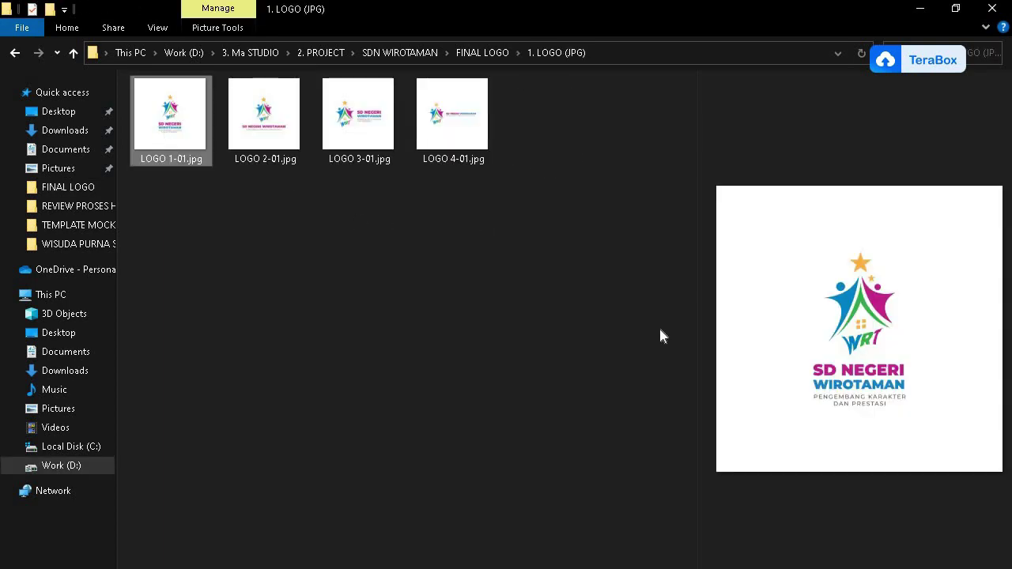
left_click_drag(698, 339, 543, 332)
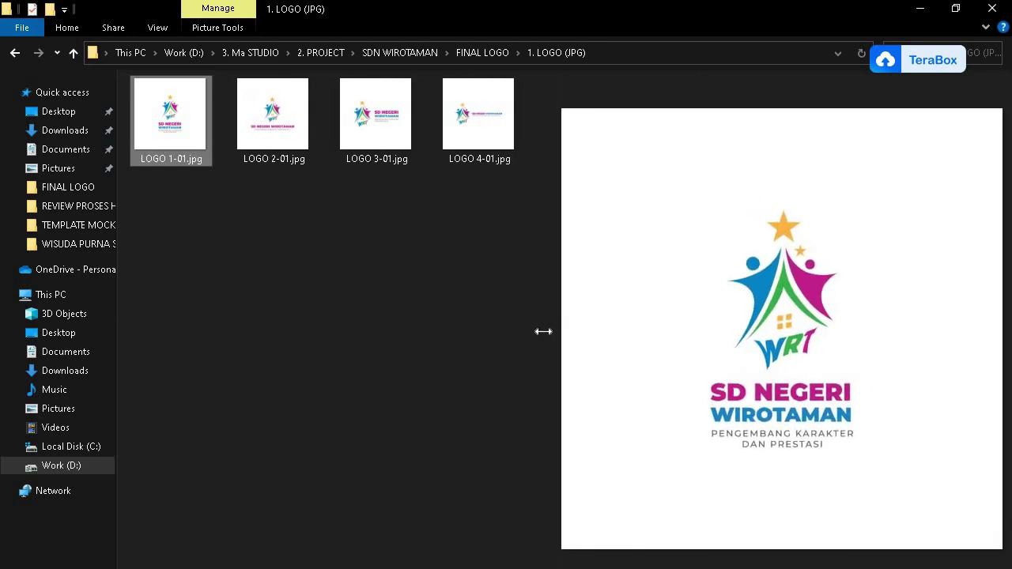
left_click(260, 140)
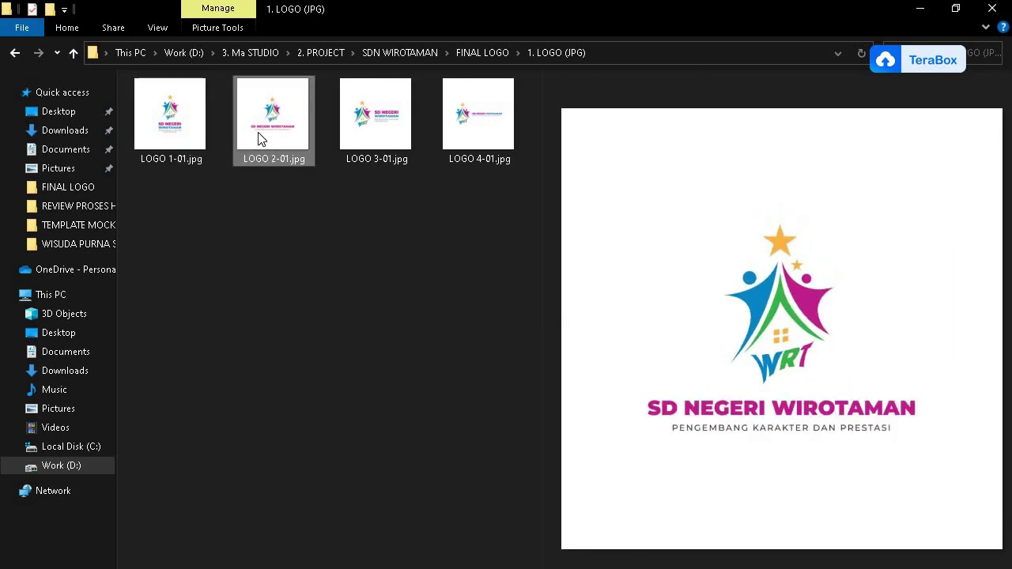
left_click(382, 146)
left_click(463, 145)
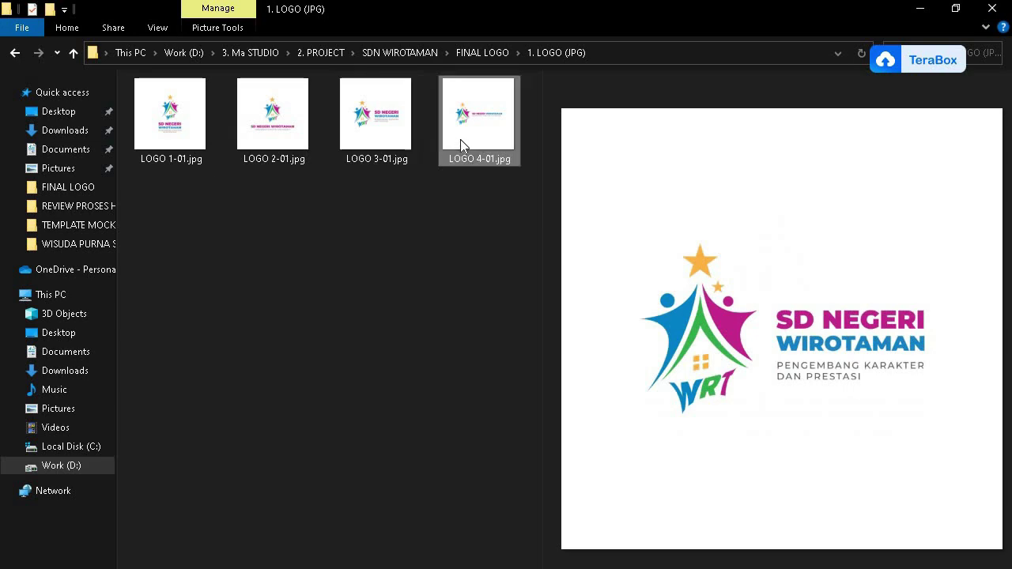
left_click(13, 54)
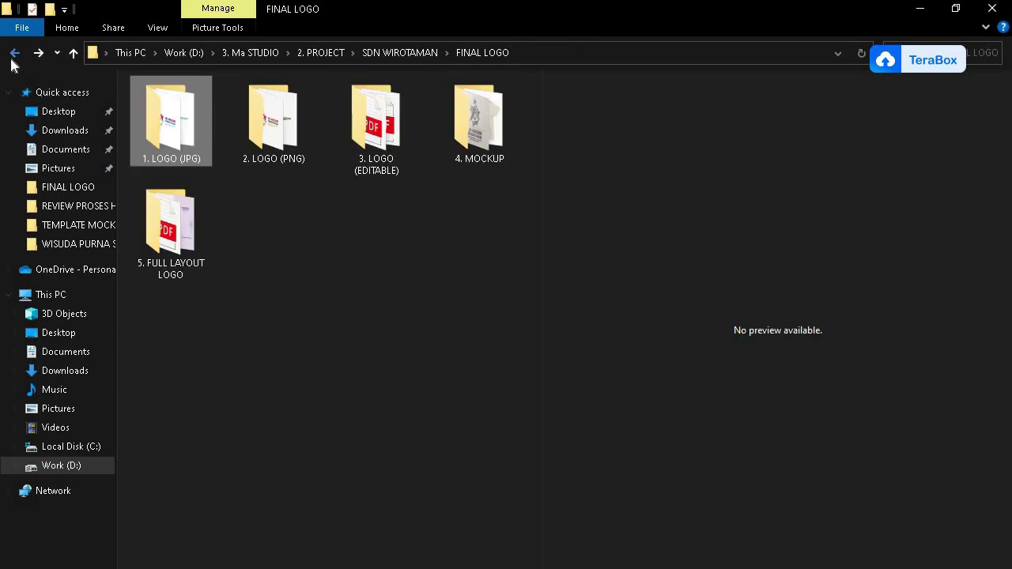
Open the 2. LOGO (PNG) folder, preview the four transparent logo files, and return to FINAL LOGO
double_click(263, 125)
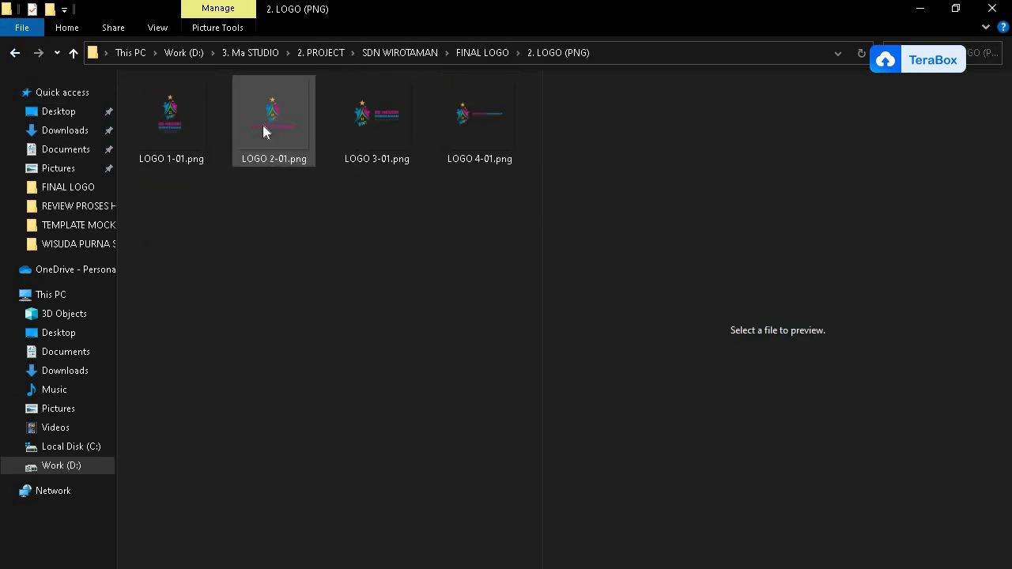
left_click(183, 131)
left_click(265, 129)
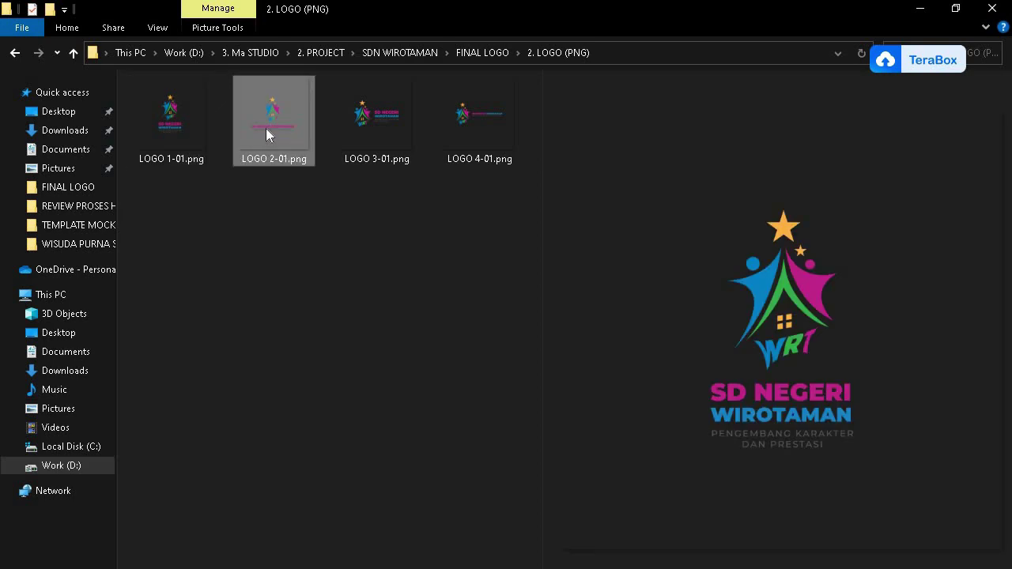
left_click(377, 128)
left_click(463, 126)
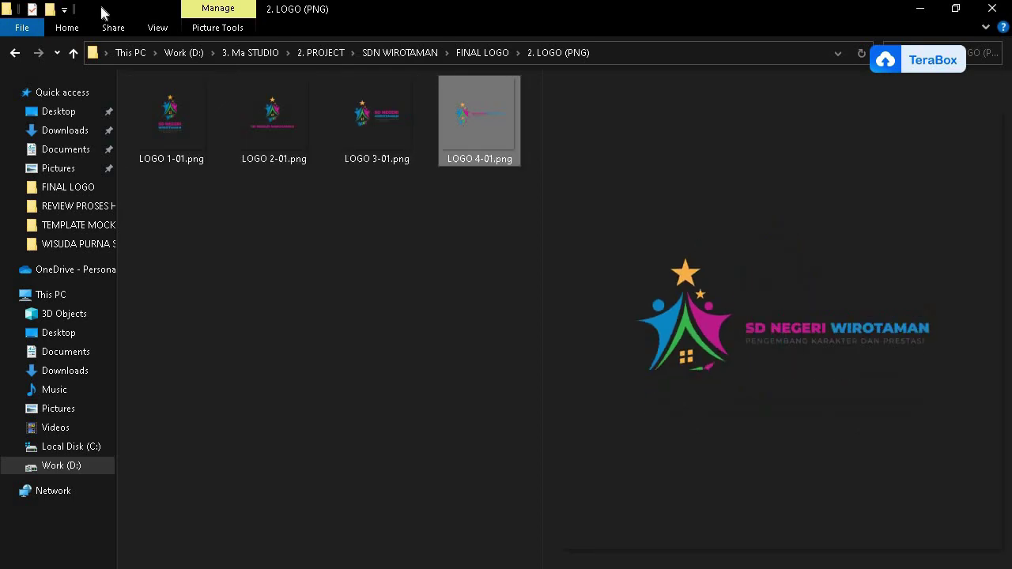
left_click(13, 53)
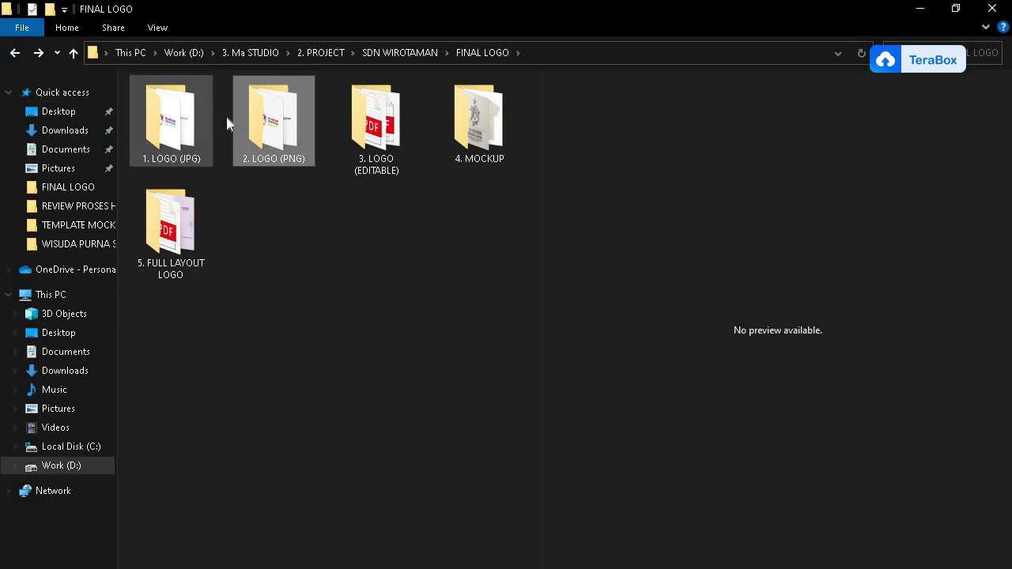
Review the PDF files in the 3. LOGO (EDITABLE) folder and return to FINAL LOGO
double_click(376, 138)
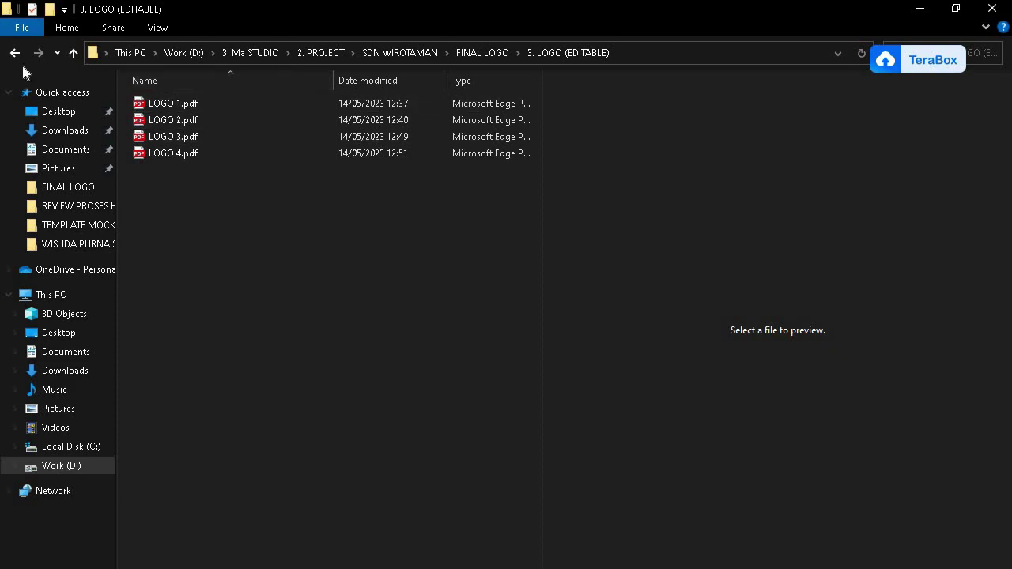
left_click_drag(188, 96, 200, 118)
left_click_drag(241, 207, 213, 221)
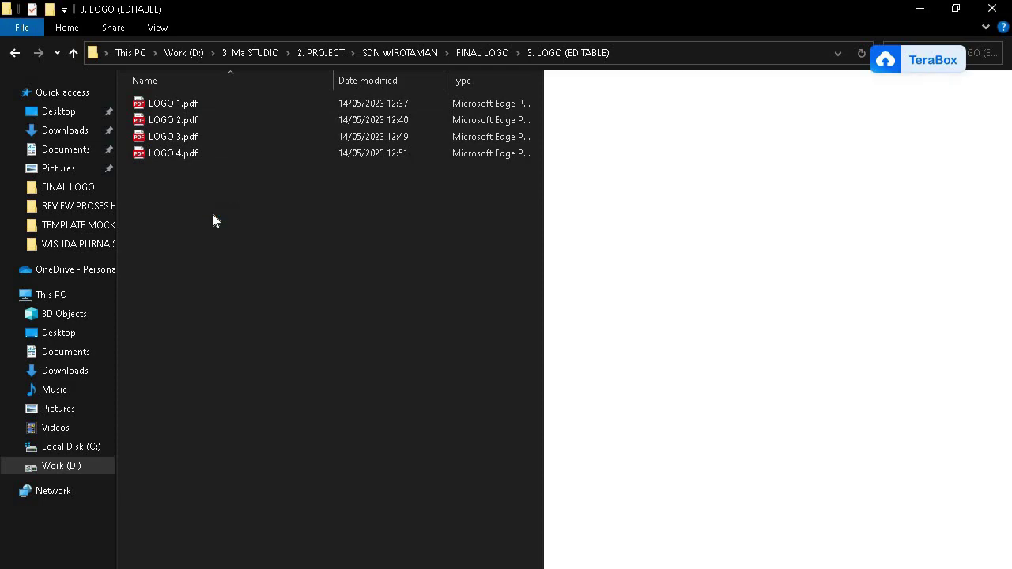
left_click(17, 53)
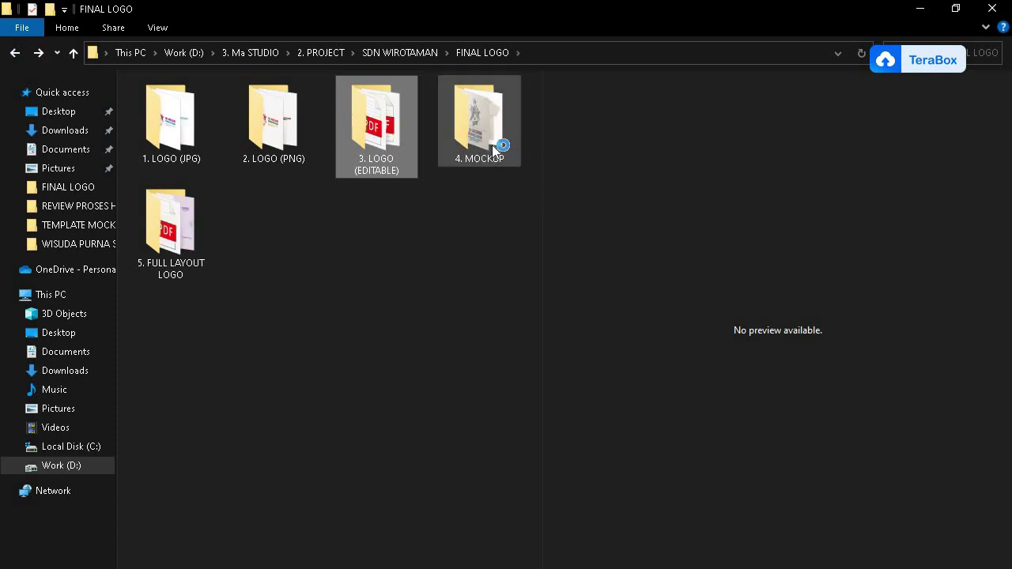
Open the 4. MOCKUP folder, preview the DINDING 1, GEDUNG 1 and KAOS 1 images, and return to FINAL LOGO
left_click(492, 147)
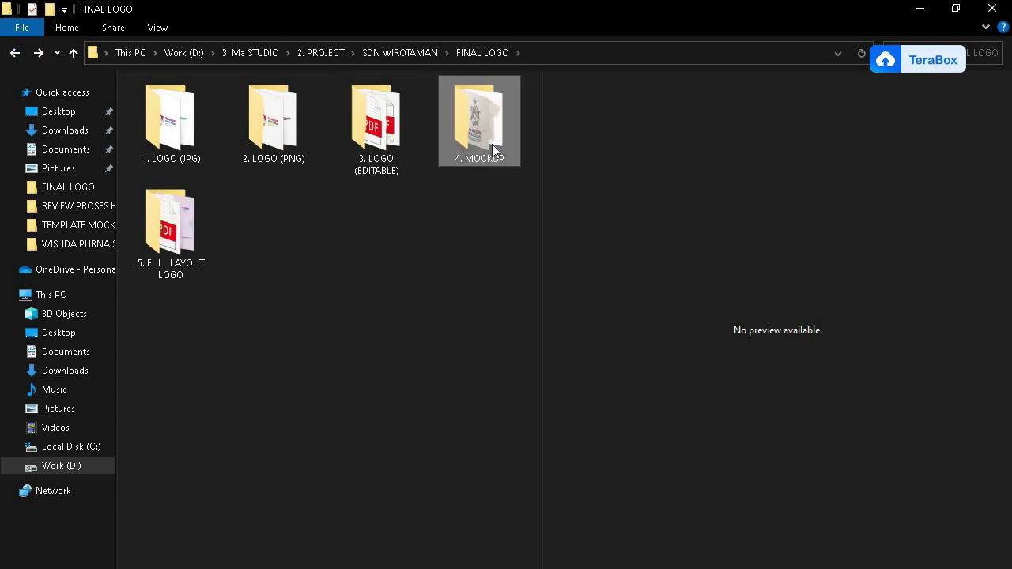
double_click(492, 144)
double_click(446, 158)
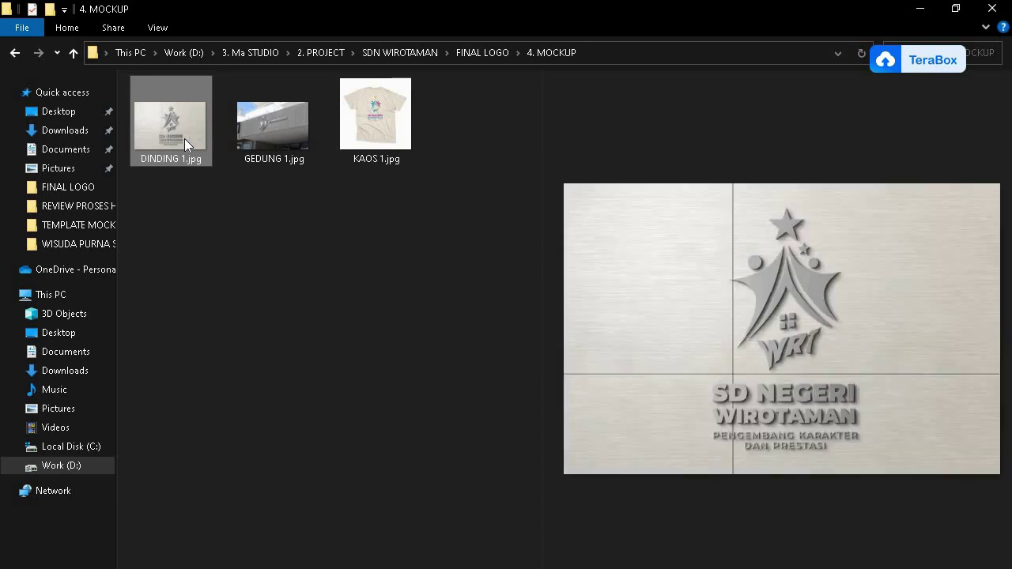
left_click(290, 140)
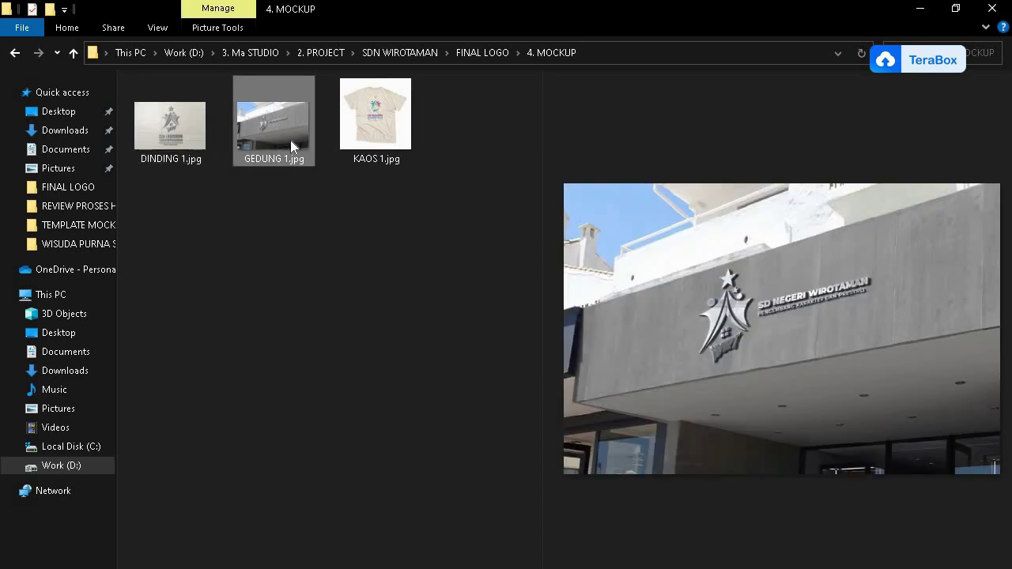
left_click(368, 145)
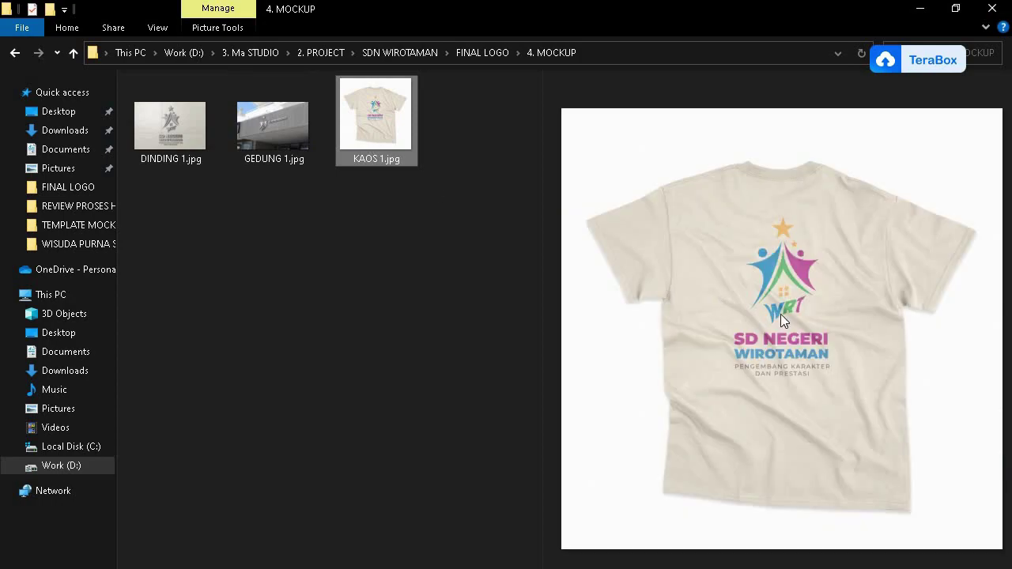
left_click(14, 54)
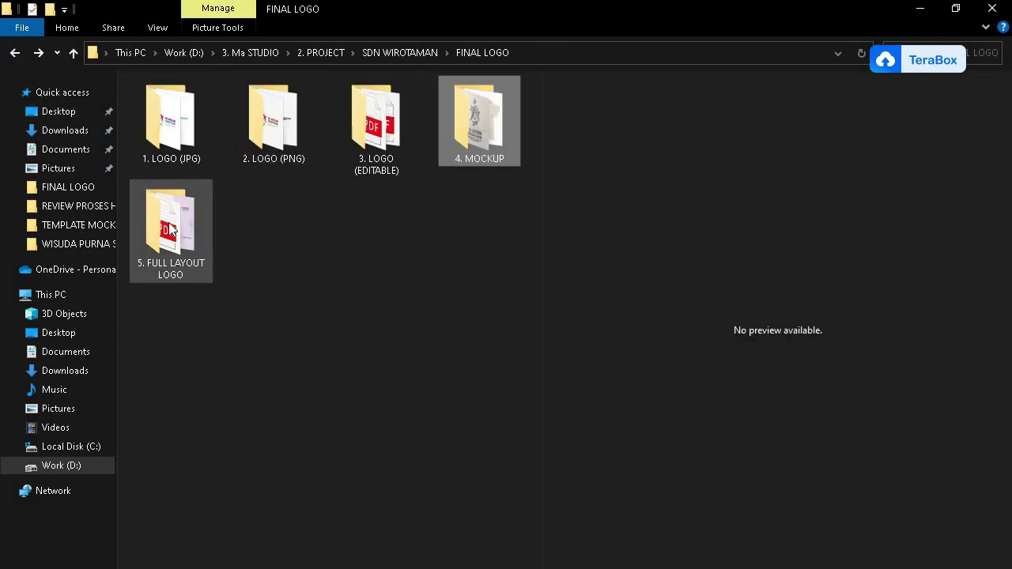
Open the 5. FULL LAYOUT LOGO folder, preview LAYOUT LOGO-01.jpg, and leave the folder
left_click(170, 229)
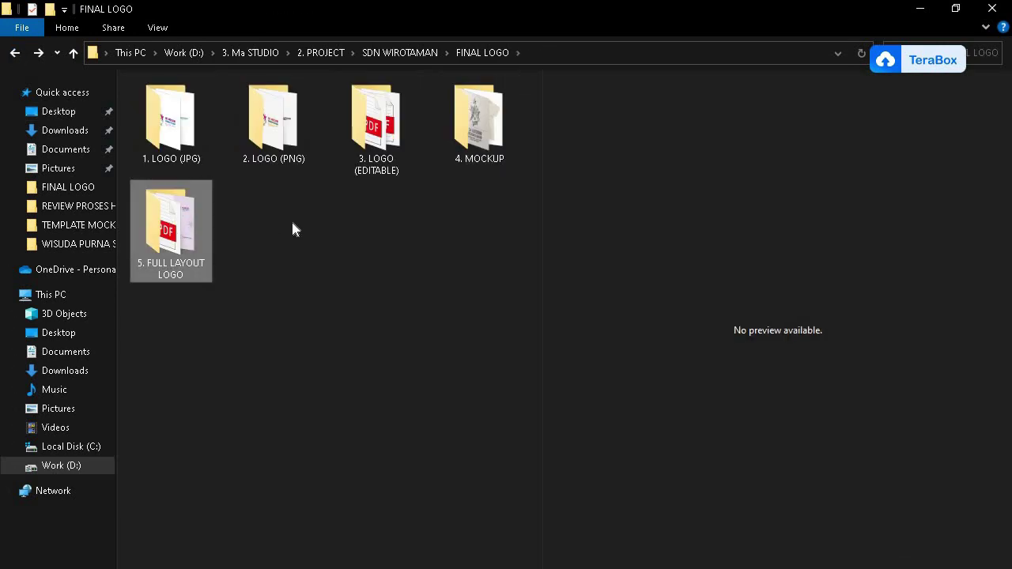
key("Return")
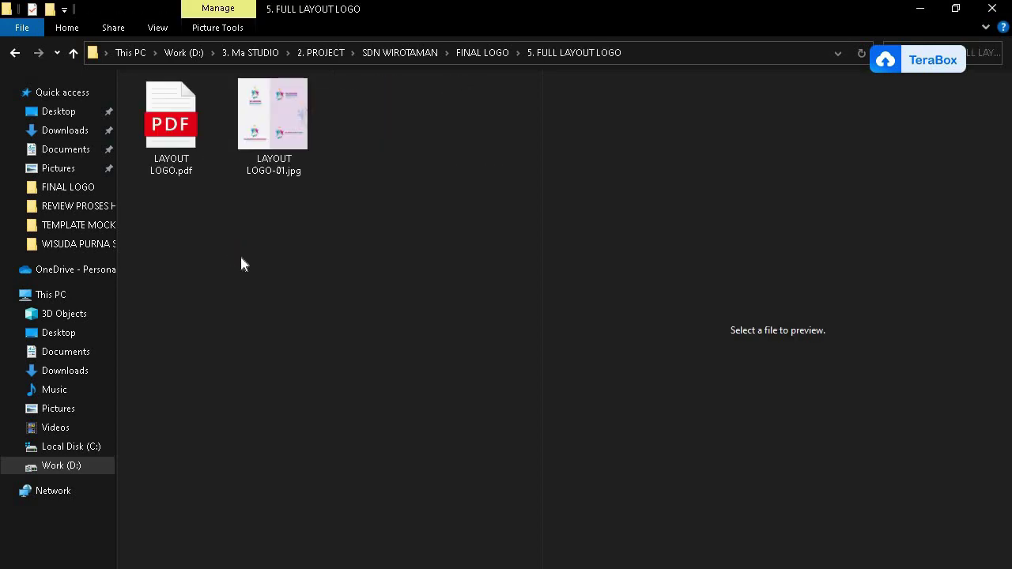
left_click(281, 138)
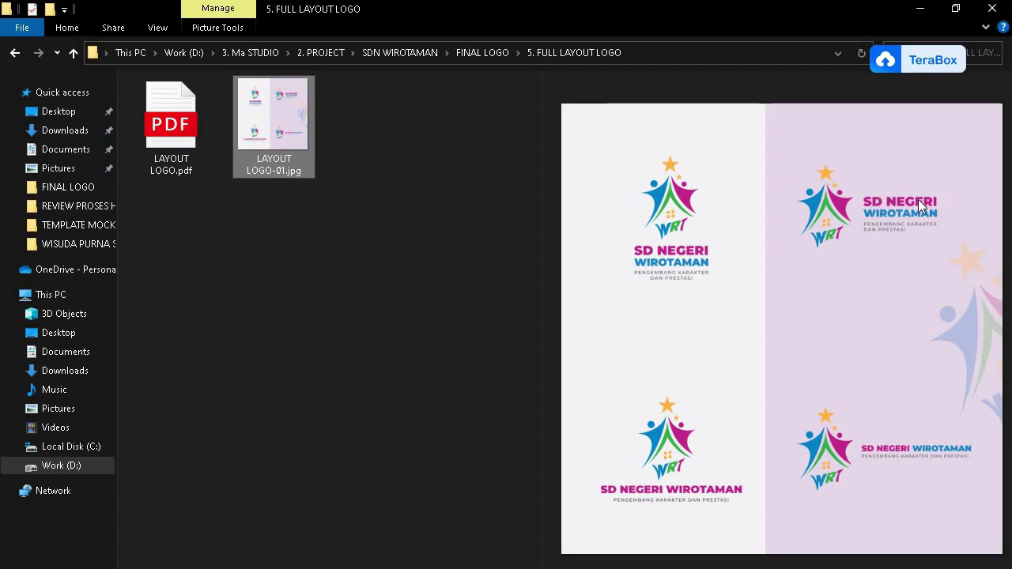
left_click(353, 264)
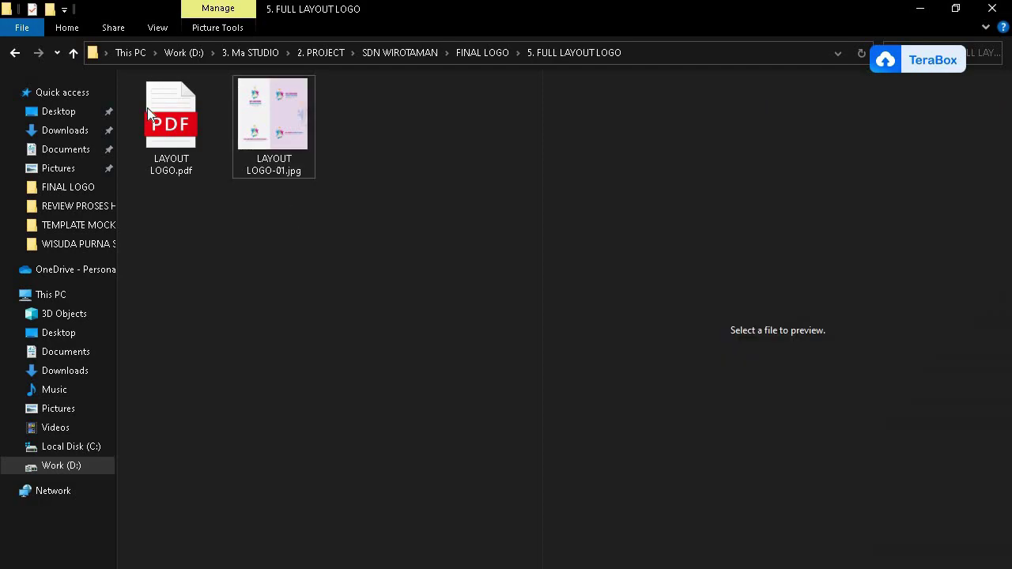
left_click(15, 55)
key("BackSpace")
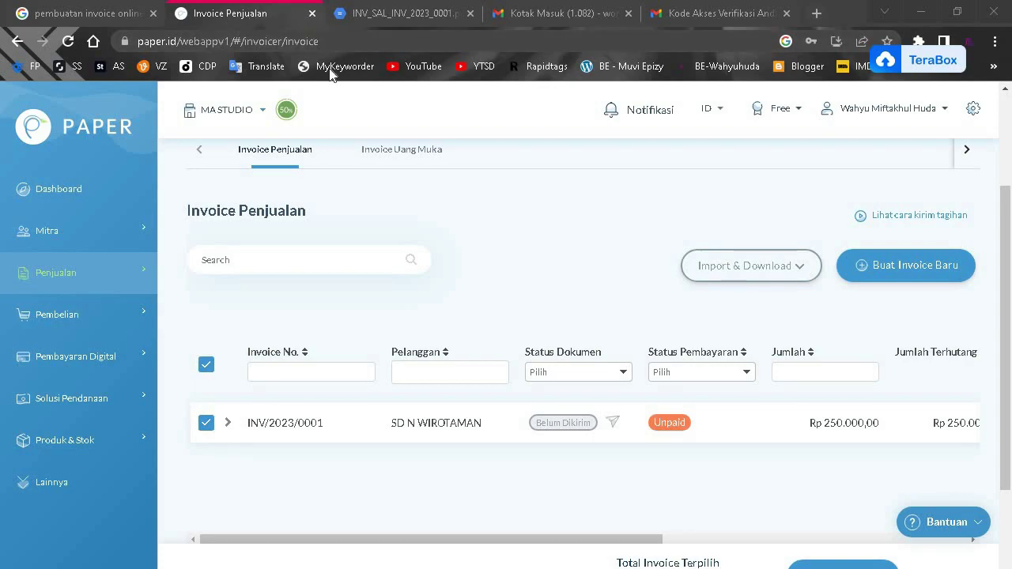
In the browser, read through the exported sales invoice PDF for the SD N WIROTAMAN logo design
left_click(402, 16)
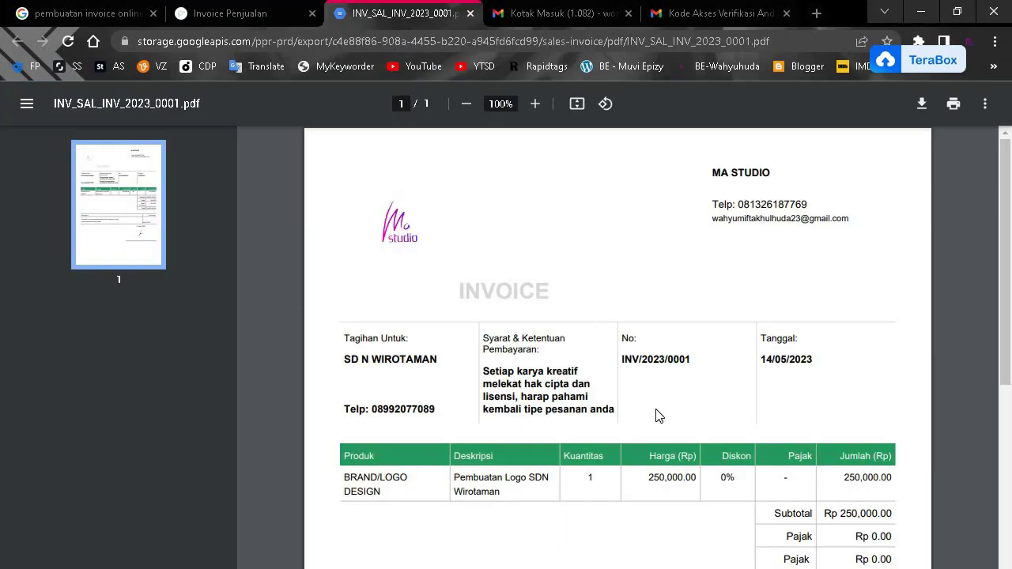
scroll(657, 414, "down", 3)
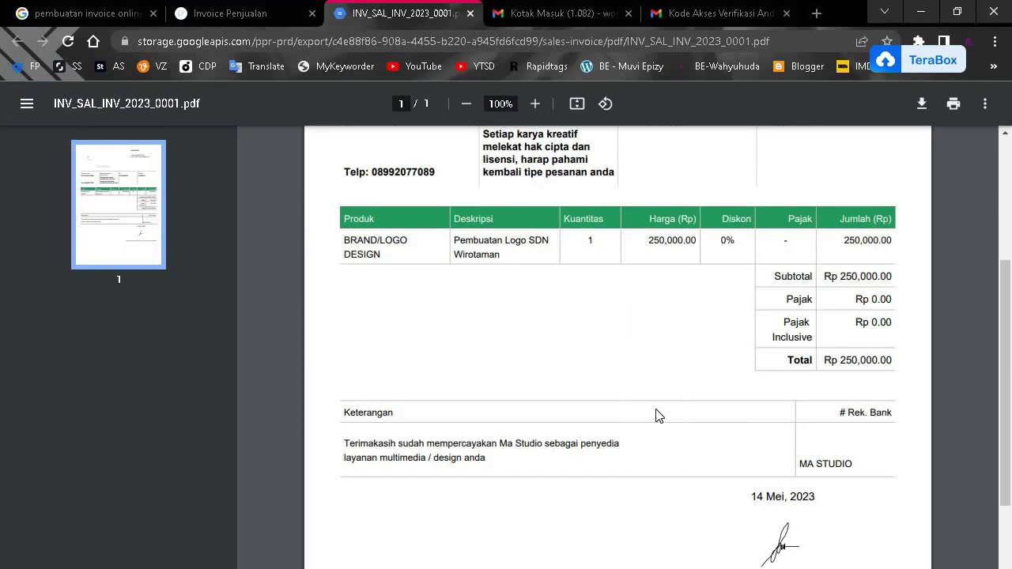
scroll(656, 413, "up", 3)
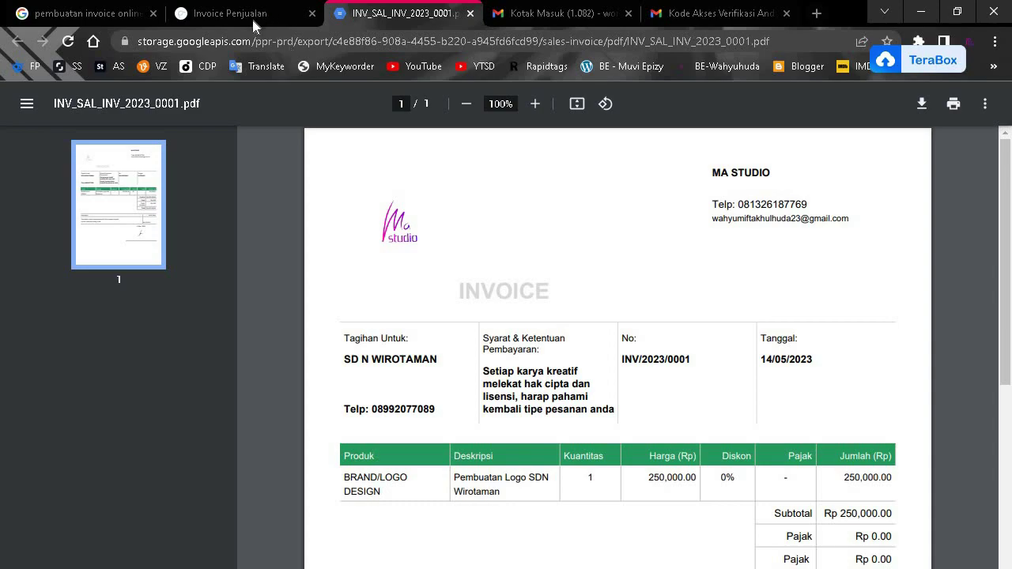
Check the Invoice Penjualan page on Paper.id, and return to the invoice PDF to look through it again
left_click(252, 16)
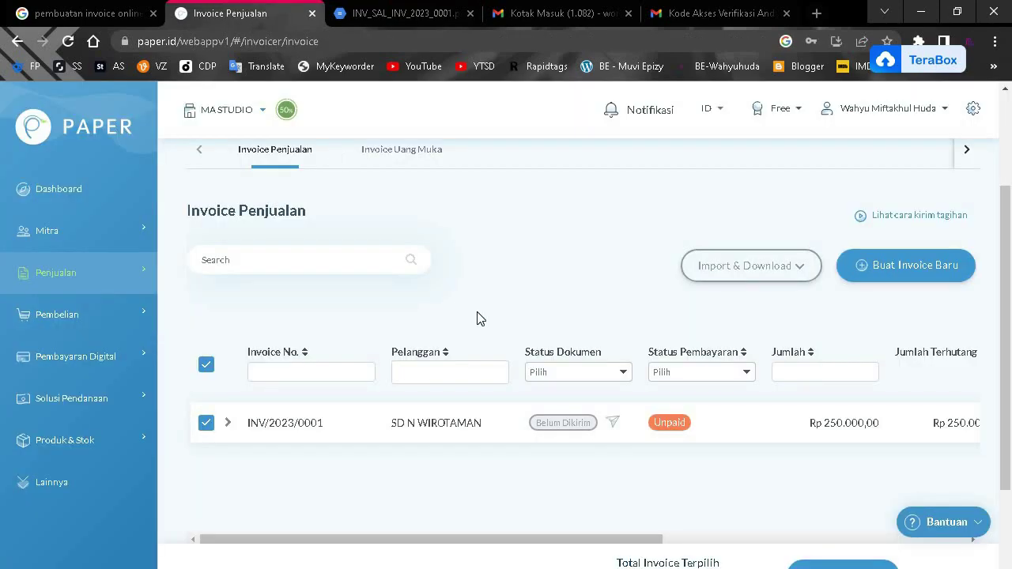
scroll(477, 315, "down", 3)
scroll(479, 315, "up", 5)
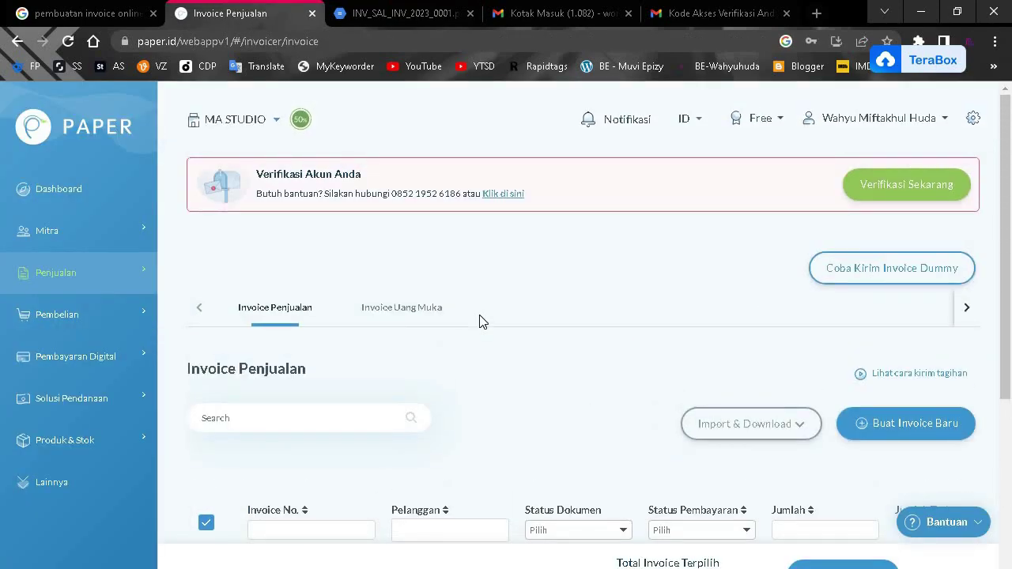
left_click(368, 11)
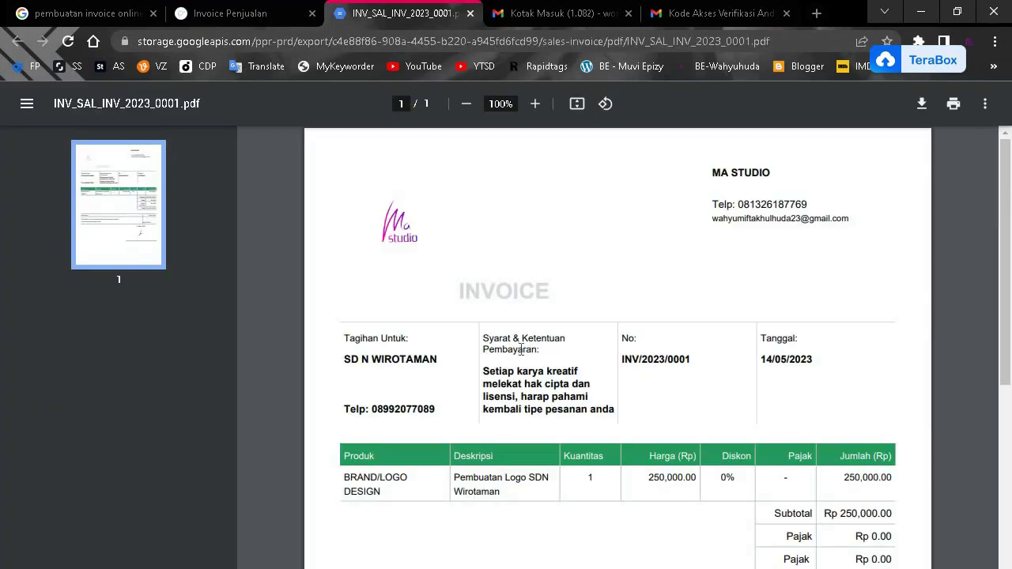
scroll(520, 349, "down", 3)
scroll(519, 349, "up", 4)
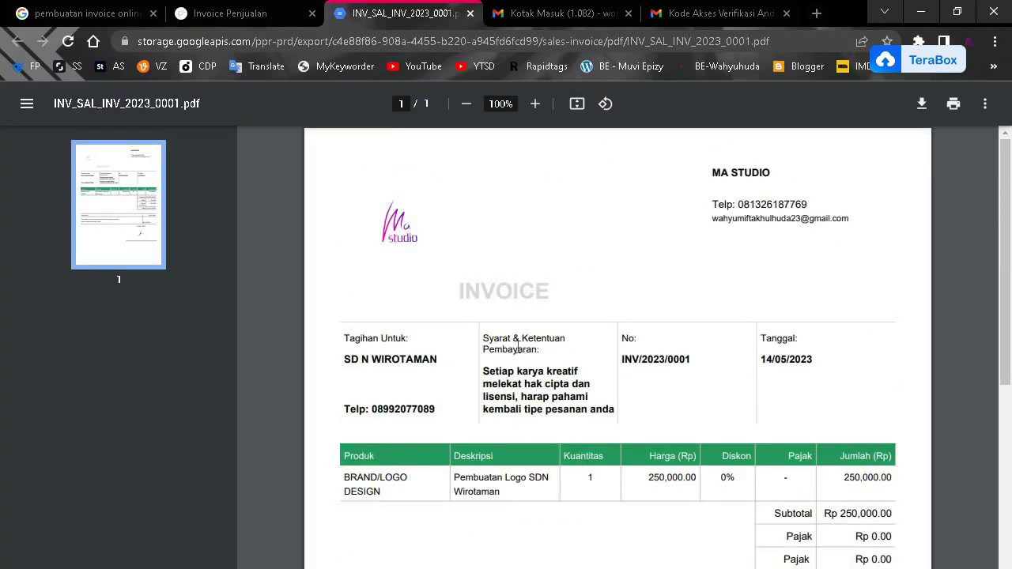